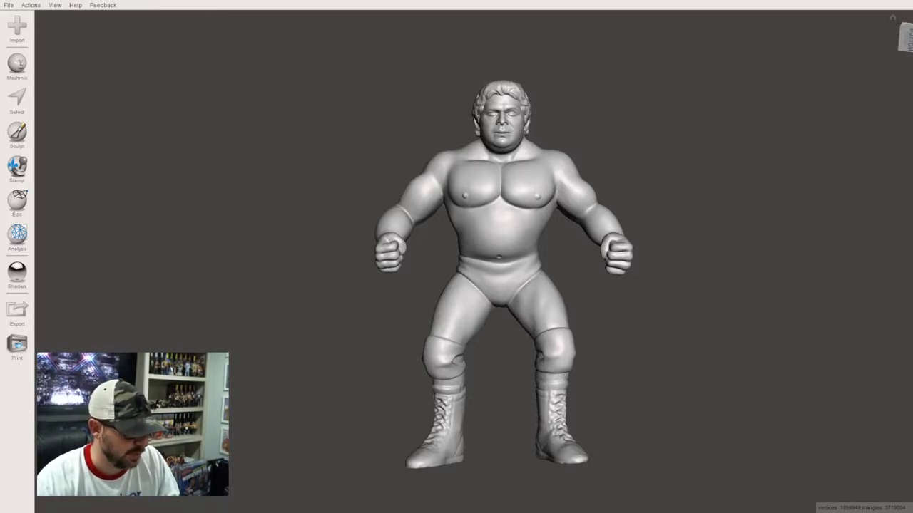
# Step: Examine the wrestler figure from the front, the side and close up, covering head, torso and boots
pyautogui.moveTo(567, 270); pyautogui.dragTo(440, 219, button='right')
pyautogui.scroll(2, 508, 214)
pyautogui.scroll(6, 508, 215)
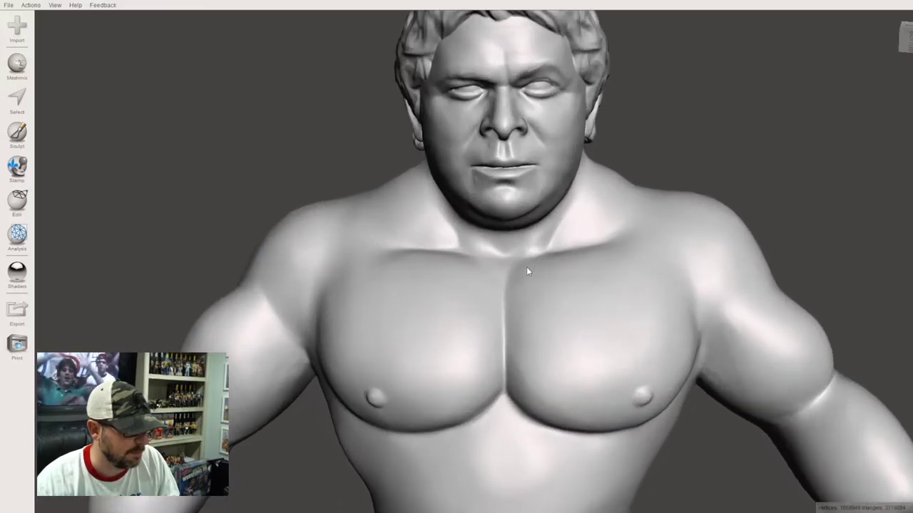
pyautogui.moveTo(526, 266)
pyautogui.mouseDown(button='right')
pyautogui.moveTo(551, 304)
pyautogui.moveTo(589, 204)
pyautogui.moveTo(547, 244)
pyautogui.moveTo(512, 242)
pyautogui.moveTo(219, 104)
pyautogui.moveTo(353, 220)
pyautogui.moveTo(323, 167)
pyautogui.moveTo(333, 183)
pyautogui.moveTo(519, 256)
pyautogui.mouseUp(button='right')
pyautogui.scroll(-10, 519, 257)
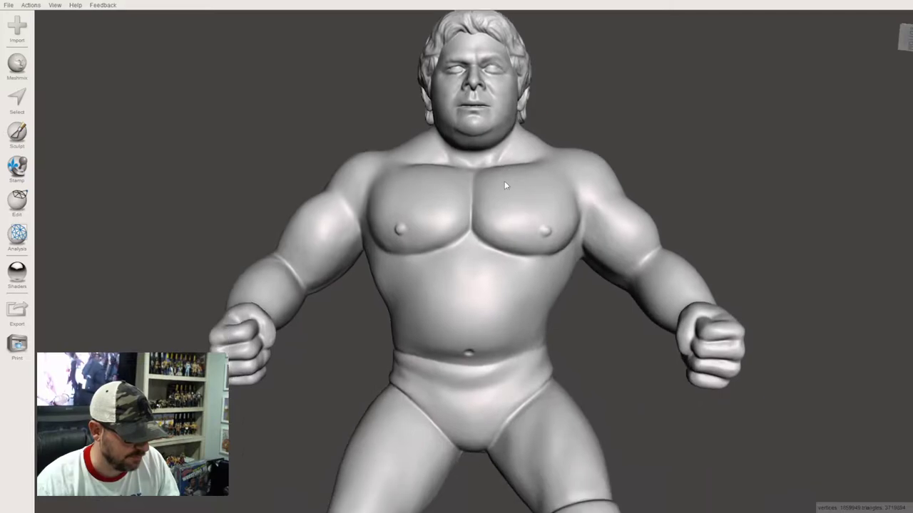
pyautogui.scroll(-5, 504, 191)
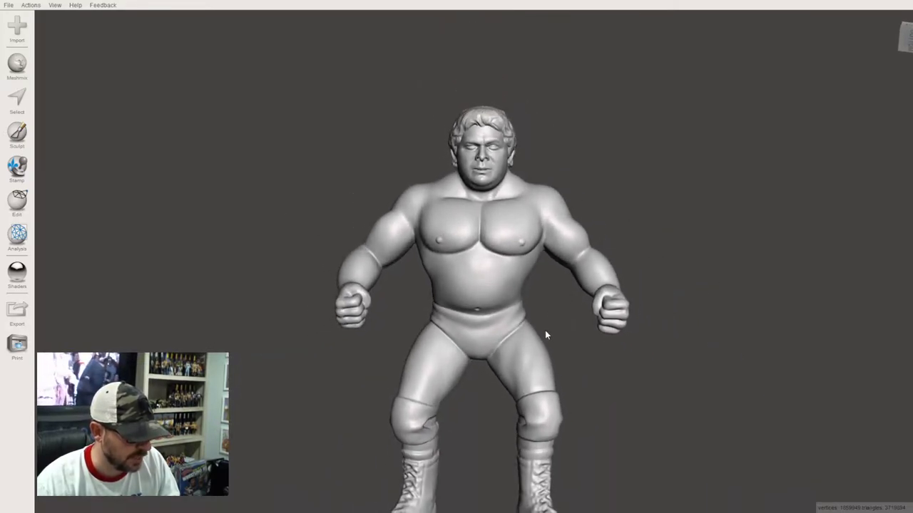
pyautogui.moveTo(546, 364); pyautogui.dragTo(549, 300, button='middle')
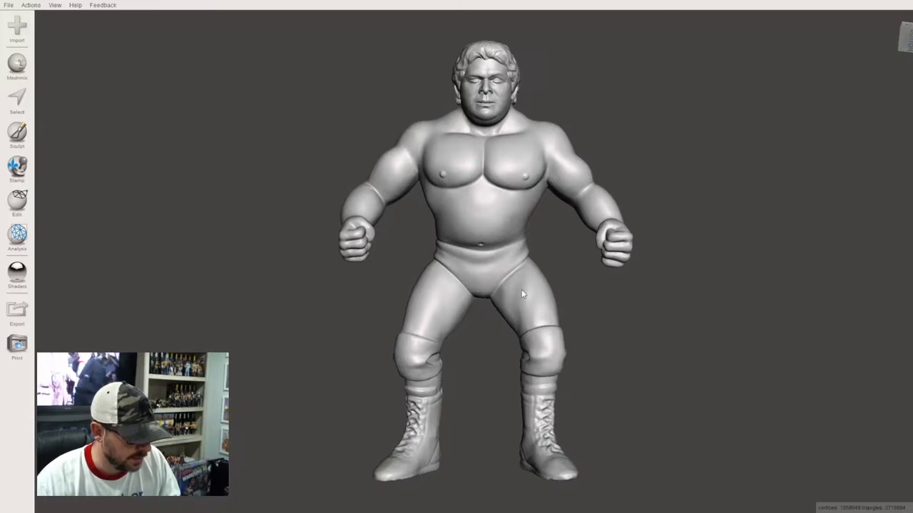
pyautogui.click(521, 174)
pyautogui.moveTo(545, 305); pyautogui.dragTo(536, 347, button='right')
pyautogui.moveTo(512, 264); pyautogui.dragTo(404, 219, button='right')
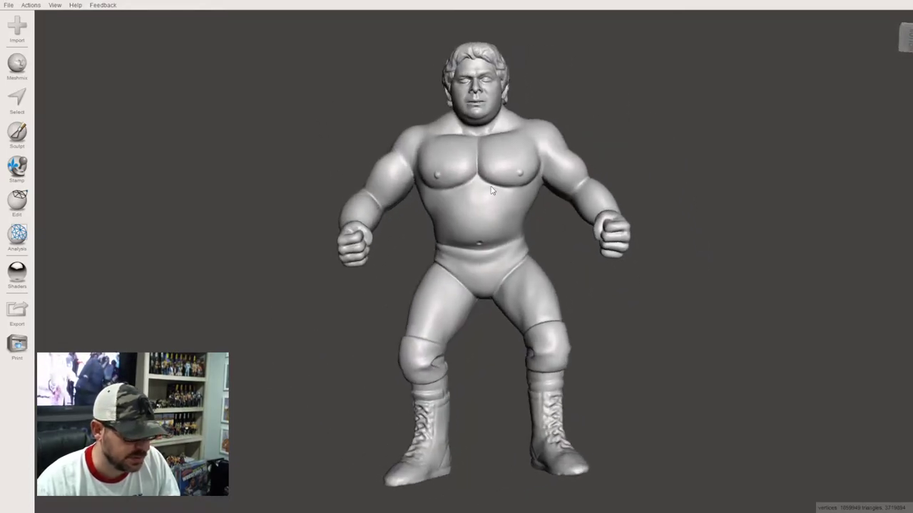
pyautogui.scroll(5, 509, 226)
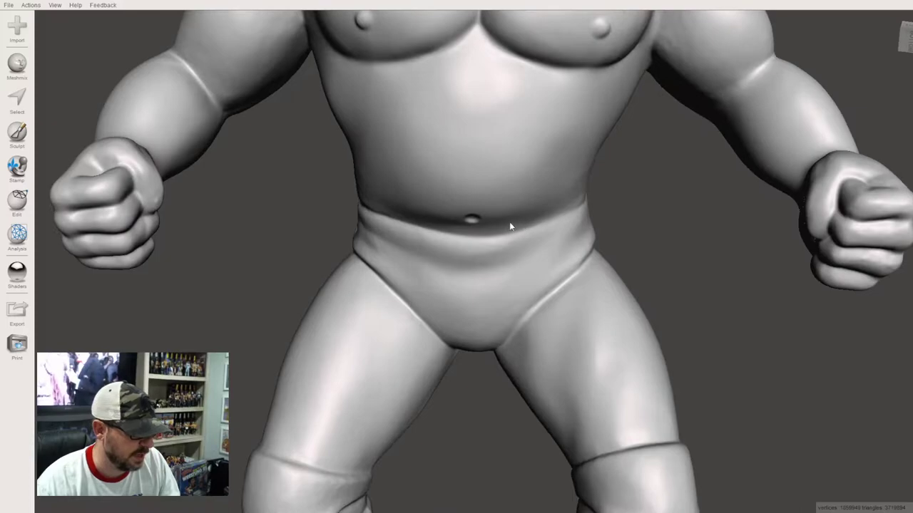
pyautogui.moveTo(526, 210); pyautogui.dragTo(524, 356, button='middle')
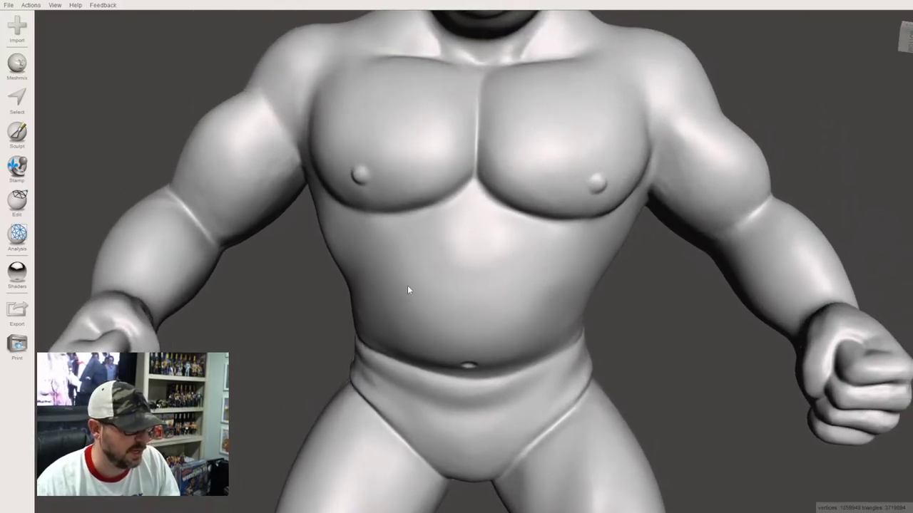
pyautogui.scroll(-5, 630, 359)
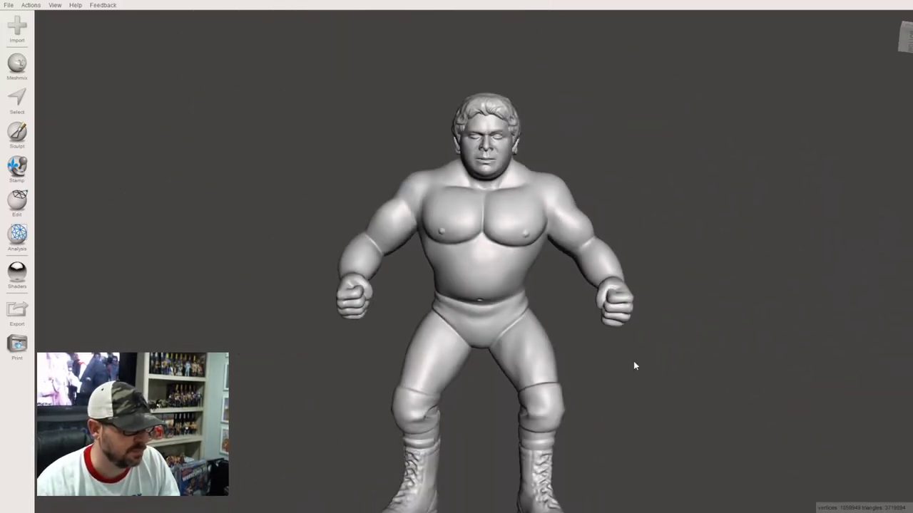
pyautogui.moveTo(629, 363); pyautogui.dragTo(623, 340, button='middle')
pyautogui.moveTo(623, 339); pyautogui.dragTo(629, 344, button='right')
pyautogui.moveTo(629, 347); pyautogui.dragTo(652, 342, button='middle')
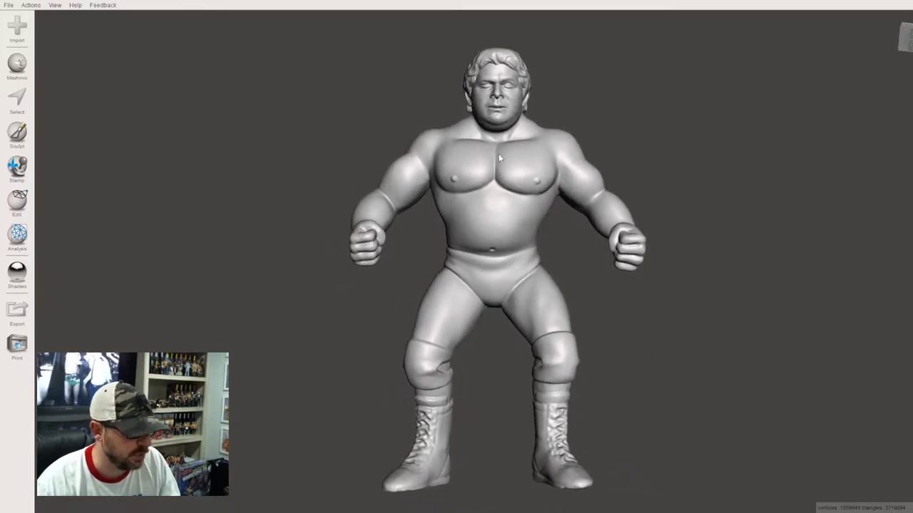
pyautogui.moveTo(513, 230); pyautogui.dragTo(538, 300, button='right')
pyautogui.scroll(5, 528, 317)
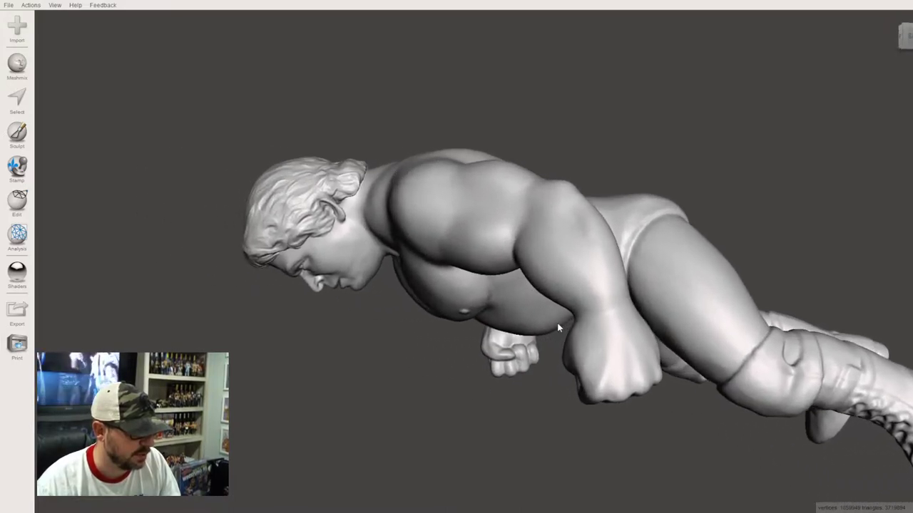
pyautogui.moveTo(499, 335); pyautogui.dragTo(598, 276, button='right')
pyautogui.moveTo(598, 276); pyautogui.dragTo(560, 230, button='middle')
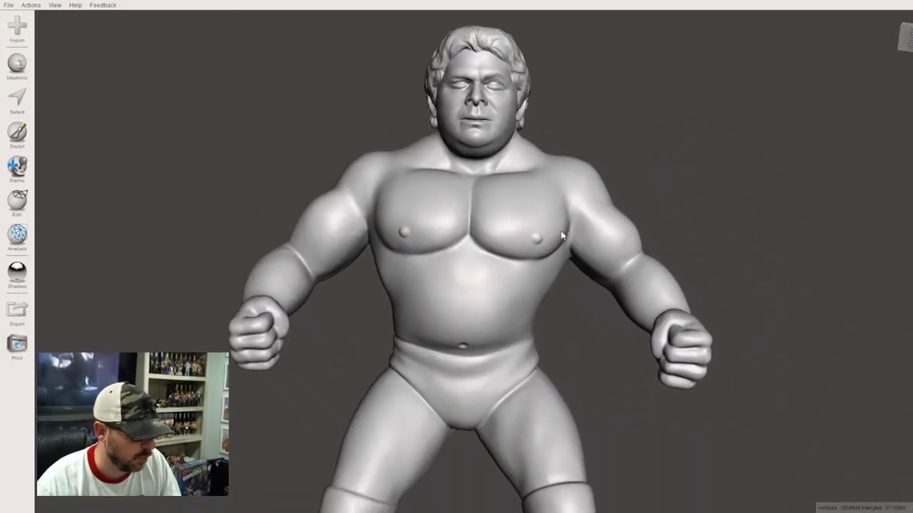
pyautogui.scroll(-2, 560, 231)
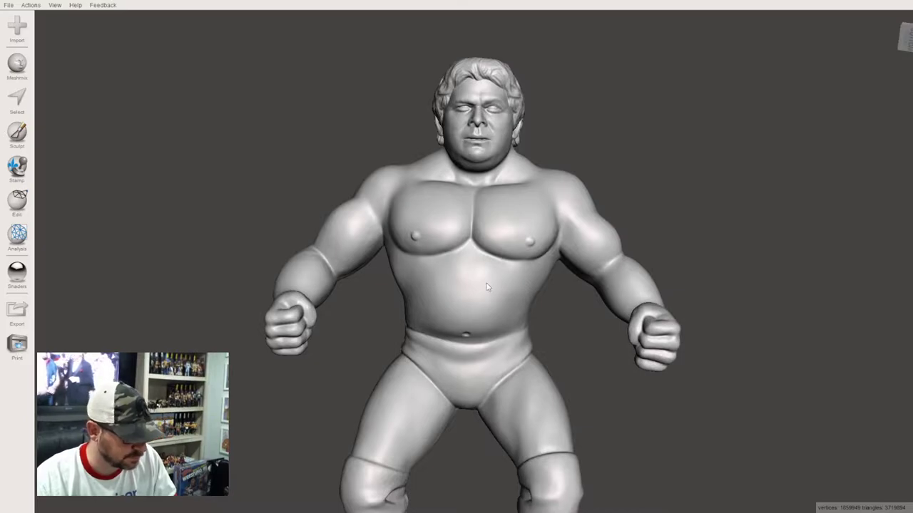
# Step: Deselect the body, show the Object Browser, select Jakks Dr. Death Head.stl and move the browser clear of the figure
pyautogui.press('Escape')
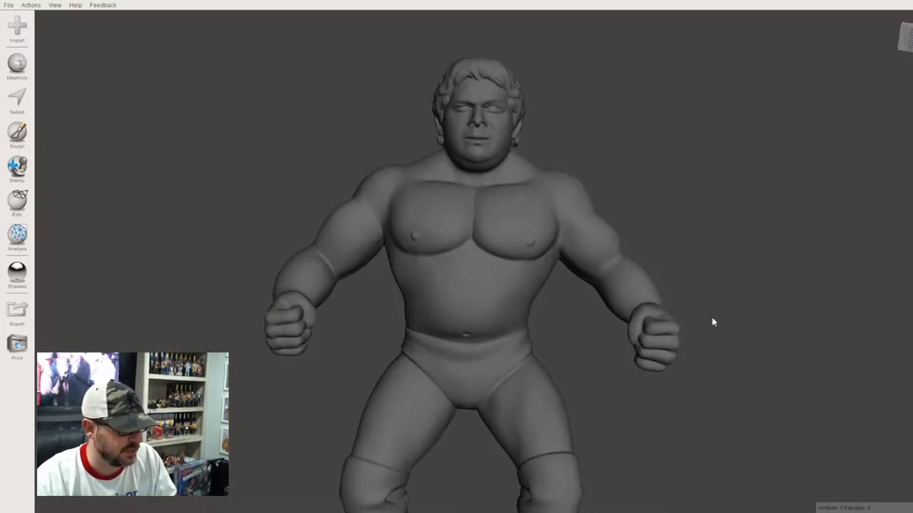
pyautogui.hotkey('ctrl', 'shift', 'o')
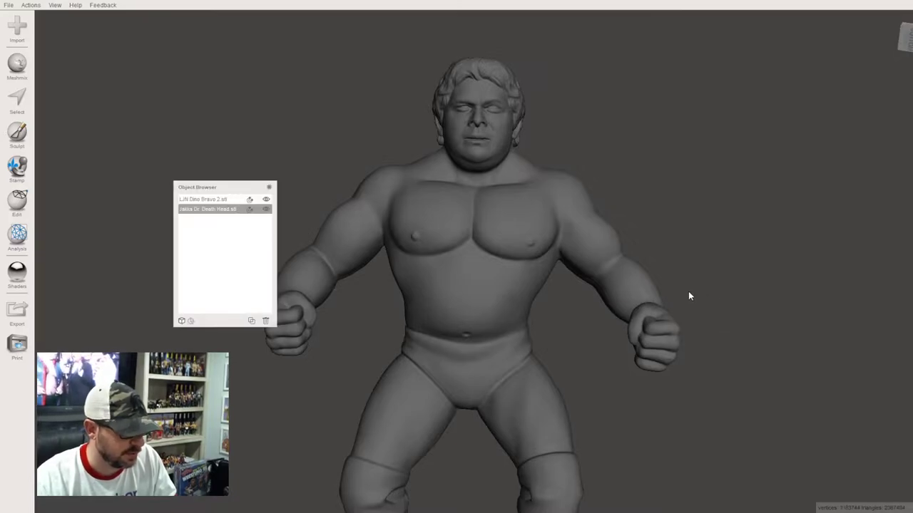
pyautogui.click(207, 209)
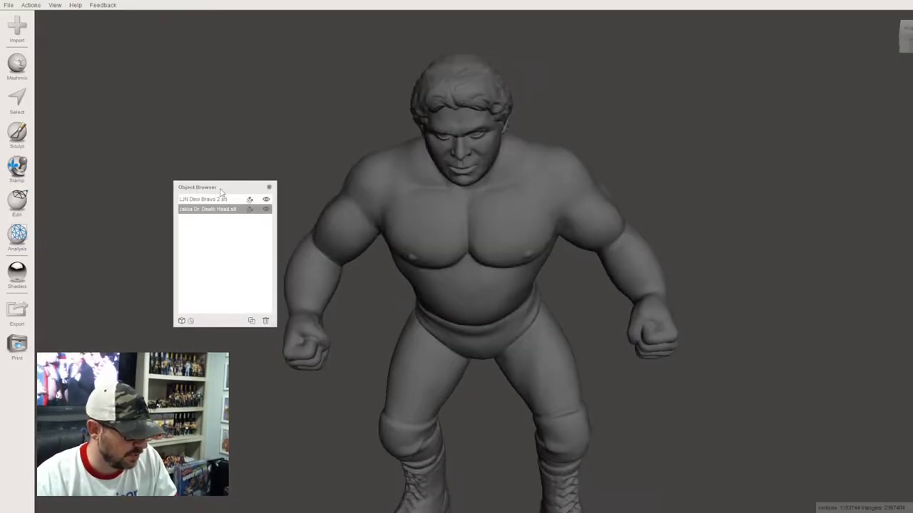
pyautogui.moveTo(220, 189); pyautogui.dragTo(879, 375)
# Step: Transform the Dr. Death head mesh, moving it roughly onto the figure's head at about Y -330.8 mm, Z 530.12 mm
pyautogui.moveTo(704, 277); pyautogui.dragTo(786, 337, button='right')
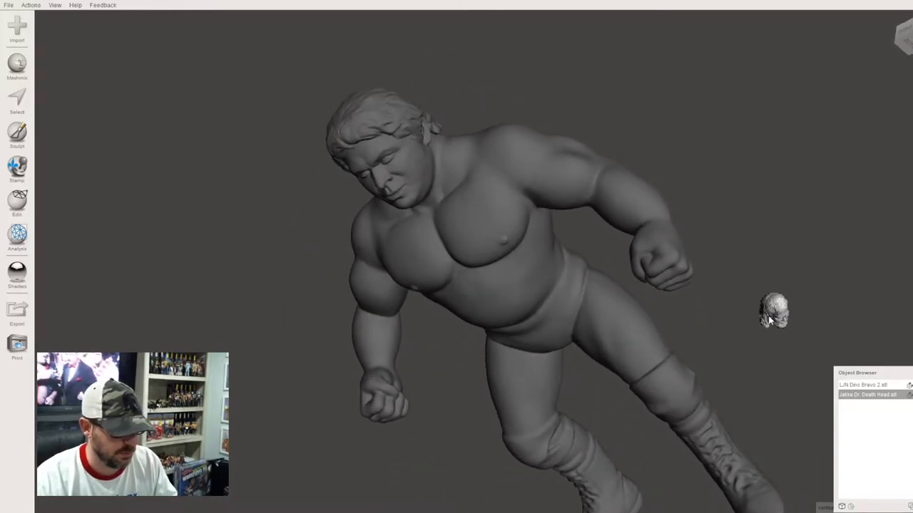
pyautogui.press('t')
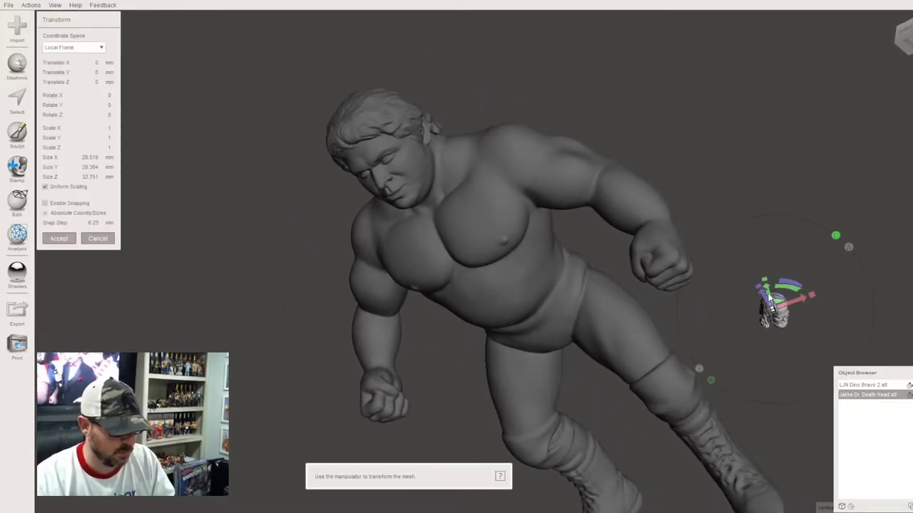
pyautogui.moveTo(770, 299); pyautogui.dragTo(390, 108)
pyautogui.moveTo(565, 102); pyautogui.dragTo(556, 239, button='middle')
pyautogui.moveTo(512, 120); pyautogui.dragTo(358, 296)
pyautogui.moveTo(439, 351); pyautogui.dragTo(511, 246, button='right')
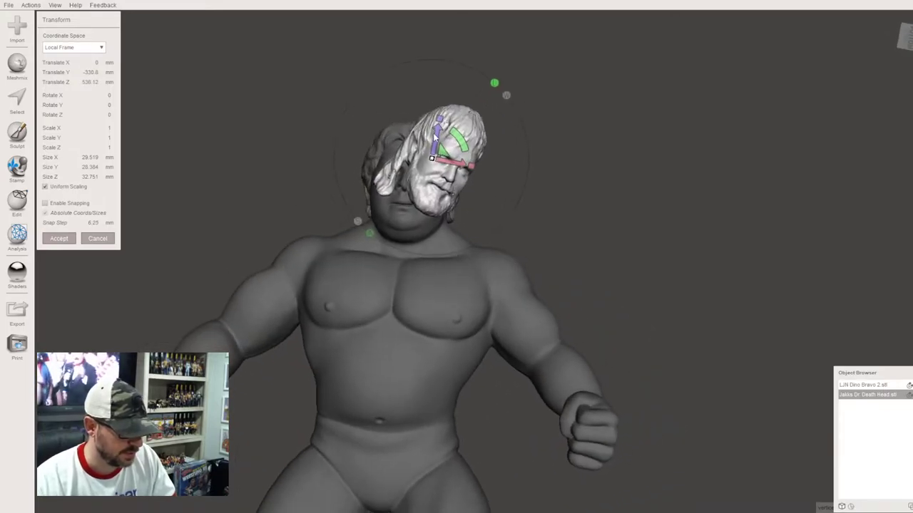
# Step: Shift the replacement head deeper into the figure's head, to about X -9.415, Y -317.8, Z 528.50 mm
pyautogui.moveTo(437, 149); pyautogui.dragTo(433, 171)
pyautogui.moveTo(426, 175); pyautogui.dragTo(286, 282, button='right')
pyautogui.moveTo(406, 353); pyautogui.dragTo(408, 319)
pyautogui.moveTo(407, 319); pyautogui.dragTo(490, 211, button='right')
pyautogui.moveTo(439, 200); pyautogui.dragTo(416, 200)
pyautogui.moveTo(448, 198); pyautogui.dragTo(464, 209, button='right')
pyautogui.moveTo(367, 209); pyautogui.dragTo(535, 218, button='middle')
pyautogui.moveTo(535, 218); pyautogui.dragTo(539, 236, button='right')
pyautogui.moveTo(596, 209); pyautogui.dragTo(569, 195)
pyautogui.moveTo(596, 241); pyautogui.dragTo(598, 171, button='right')
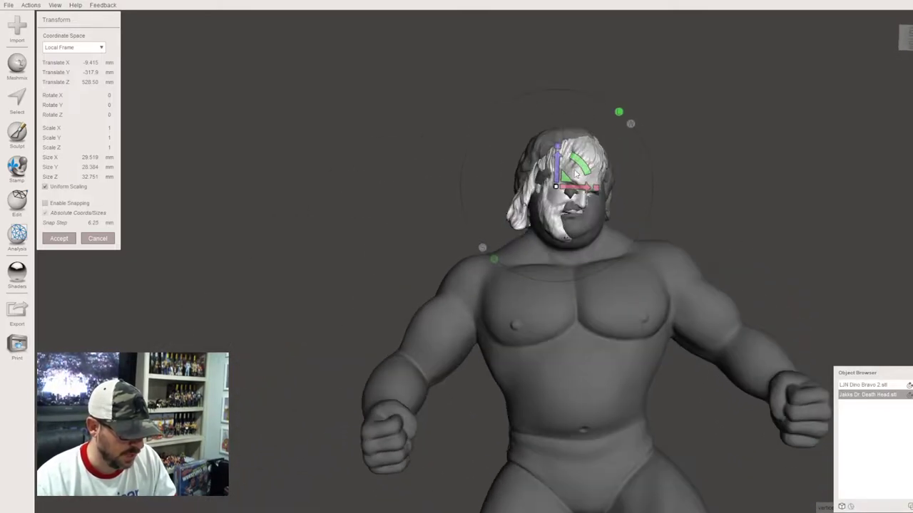
# Step: Rotate the replacement head to about Y -18.11, Z -30.00 and scale it uniformly to about 1.244, keeping it over the original head
pyautogui.moveTo(582, 172); pyautogui.dragTo(578, 163)
pyautogui.moveTo(578, 164); pyautogui.dragTo(579, 253, button='right')
pyautogui.moveTo(579, 253); pyautogui.dragTo(582, 294)
pyautogui.moveTo(582, 294); pyautogui.dragTo(582, 182, button='right')
pyautogui.moveTo(546, 175); pyautogui.dragTo(545, 172)
pyautogui.moveTo(601, 211); pyautogui.dragTo(613, 280, button='right')
pyautogui.moveTo(558, 266); pyautogui.dragTo(568, 246)
pyautogui.moveTo(583, 286); pyautogui.dragTo(569, 220, button='right')
pyautogui.moveTo(567, 218); pyautogui.dragTo(566, 171)
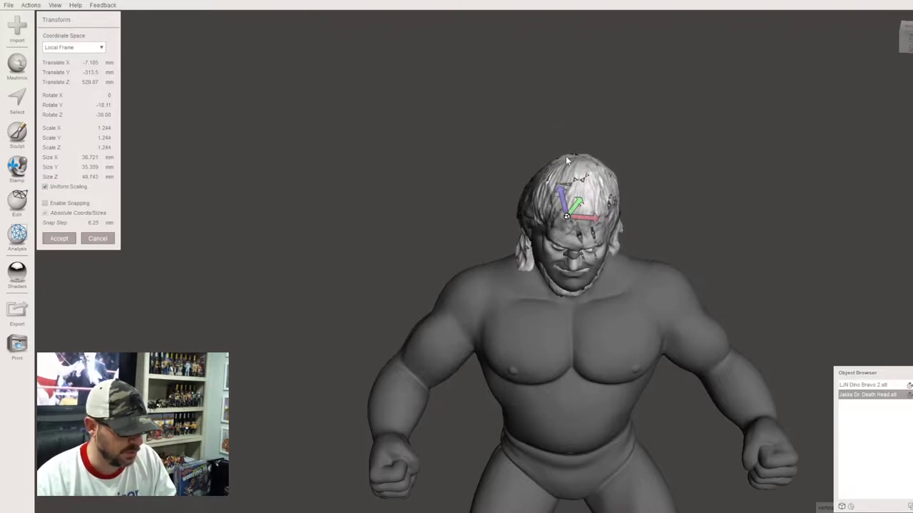
# Step: Reduce the replacement head's uniform scale to about 1.202 and tilt it to about X -8.427, Y -20.49, Z -32.49
pyautogui.moveTo(565, 157); pyautogui.dragTo(567, 176)
pyautogui.moveTo(568, 179); pyautogui.dragTo(457, 287, button='right')
pyautogui.moveTo(379, 255); pyautogui.dragTo(376, 249)
pyautogui.moveTo(376, 249); pyautogui.dragTo(549, 180, button='right')
pyautogui.moveTo(573, 191)
pyautogui.mouseDown()
pyautogui.moveTo(584, 205)
pyautogui.moveTo(595, 188)
pyautogui.moveTo(589, 211)
pyautogui.moveTo(572, 202)
pyautogui.mouseUp()
pyautogui.moveTo(572, 203); pyautogui.dragTo(436, 319, button='right')
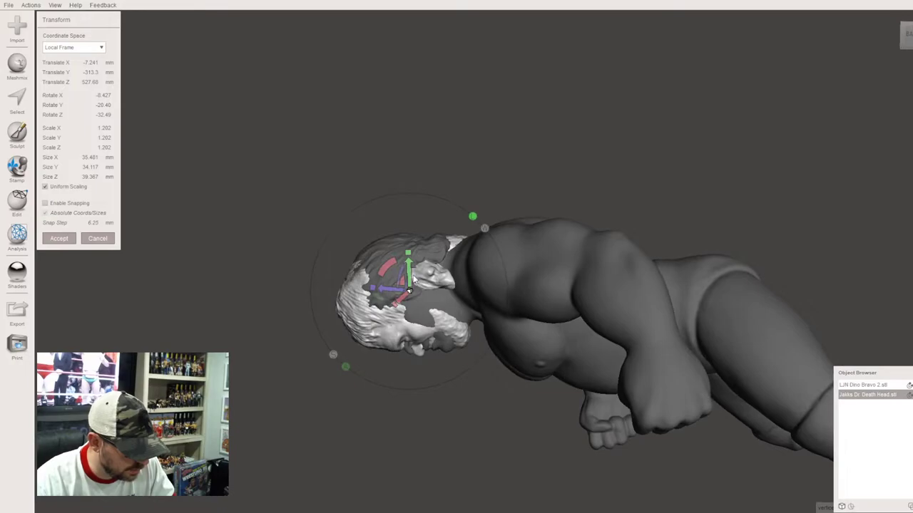
# Step: Fine-tune the replacement head to about rotation X -17.36, Y -18.18, Z -35.24 and Z position 527.33 mm, then accept the transform
pyautogui.moveTo(410, 277); pyautogui.dragTo(410, 274)
pyautogui.moveTo(410, 274); pyautogui.dragTo(477, 264, button='right')
pyautogui.moveTo(432, 286); pyautogui.dragTo(438, 286)
pyautogui.moveTo(440, 288); pyautogui.dragTo(388, 144, button='right')
pyautogui.moveTo(560, 175); pyautogui.dragTo(535, 190)
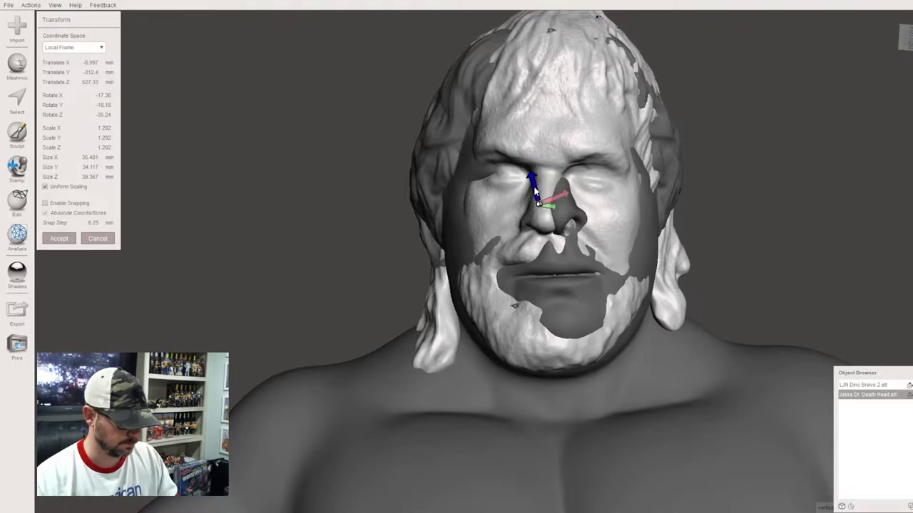
pyautogui.moveTo(690, 223); pyautogui.dragTo(679, 244, button='right')
pyautogui.scroll(-5, 722, 261)
pyautogui.moveTo(725, 267); pyautogui.dragTo(648, 254, button='right')
pyautogui.moveTo(579, 261); pyautogui.dragTo(547, 253, button='right')
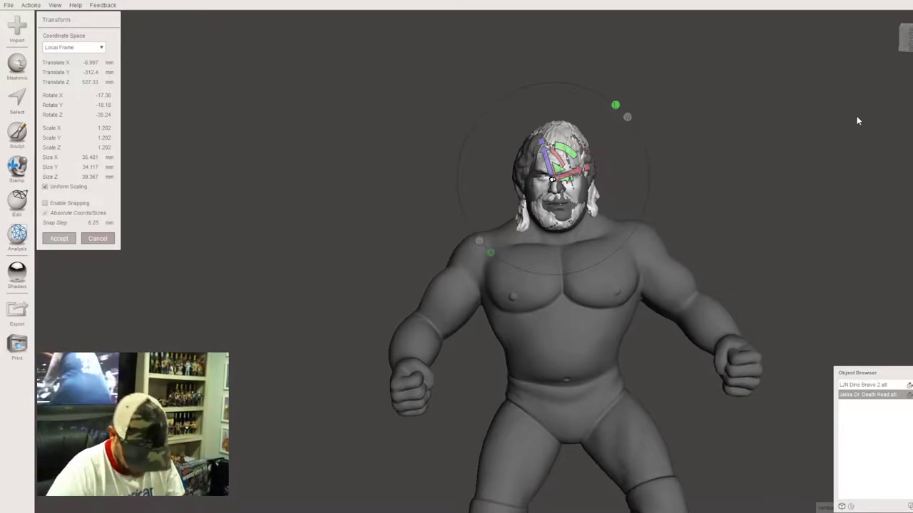
pyautogui.press('Return')
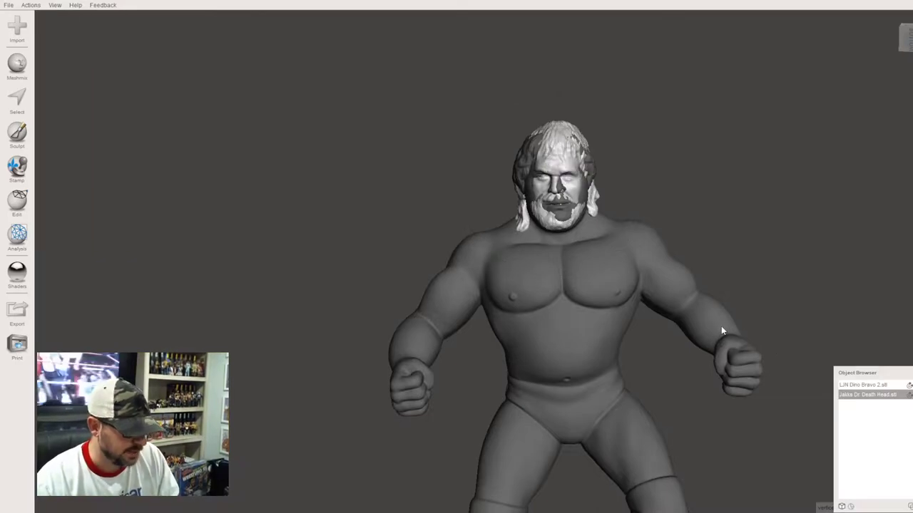
# Step: Make the LJN Dino Bravo 2 body the active mesh and view its head and neck from the side
pyautogui.moveTo(678, 268); pyautogui.dragTo(542, 345, button='right')
pyautogui.click(676, 339)
pyautogui.moveTo(542, 345); pyautogui.dragTo(567, 284, button='middle')
pyautogui.scroll(5, 528, 328)
pyautogui.moveTo(567, 284); pyautogui.dragTo(572, 290, button='right')
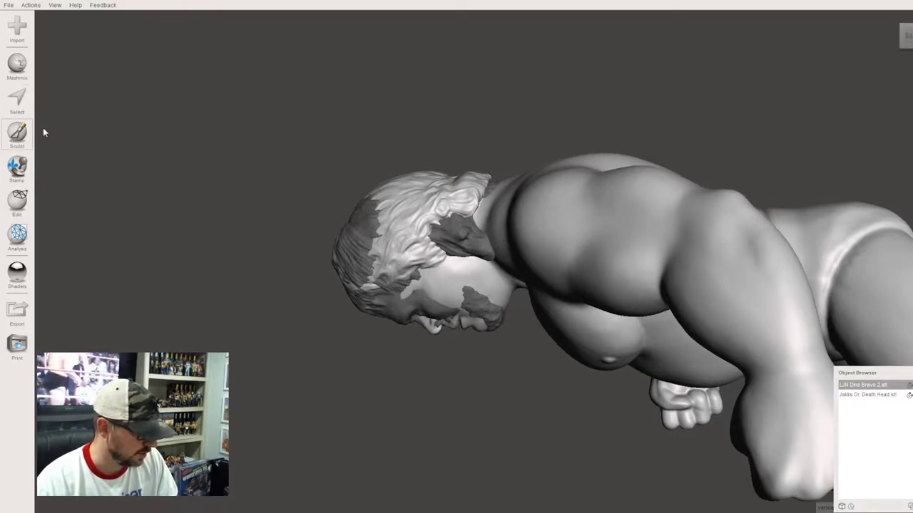
pyautogui.moveTo(519, 204); pyautogui.dragTo(543, 245, button='right')
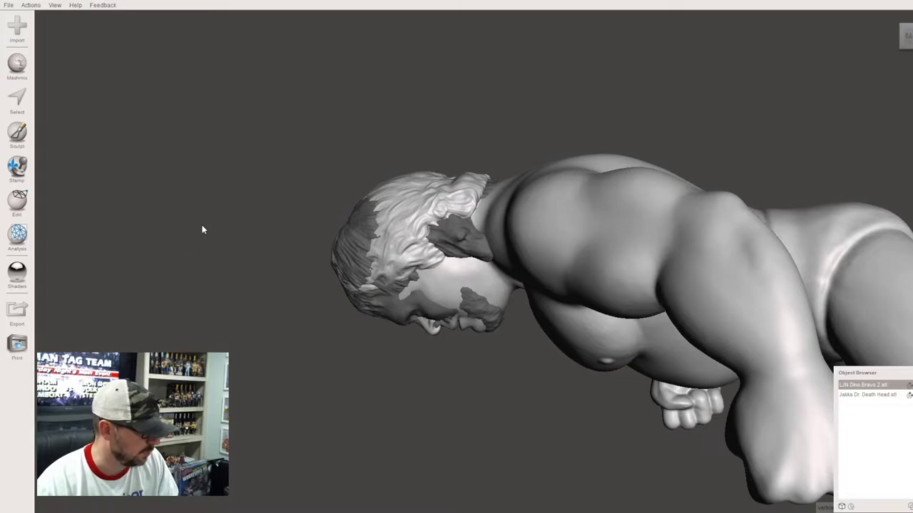
# Step: Start a Plane Cut on the body with a slanted cutting line from behind the hair through the jaw
pyautogui.click(25, 207)
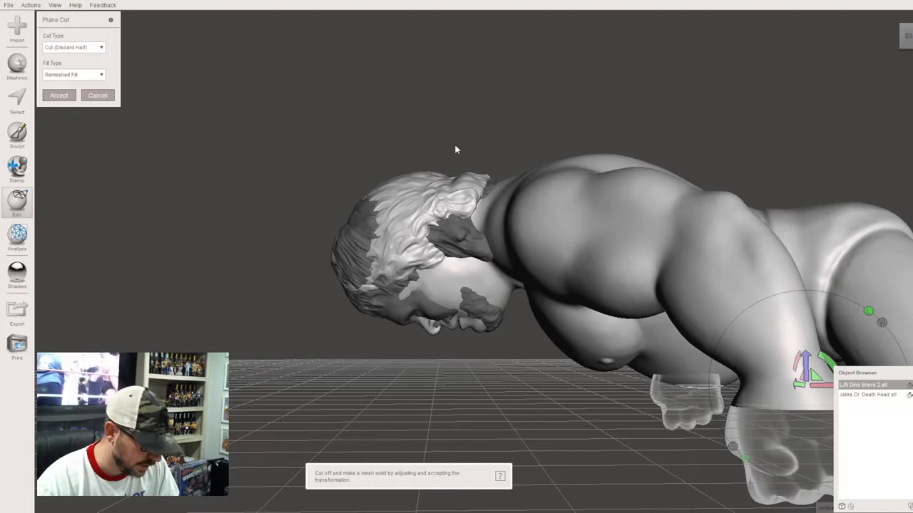
pyautogui.moveTo(446, 138)
pyautogui.mouseDown()
pyautogui.moveTo(505, 293)
pyautogui.moveTo(510, 324)
pyautogui.moveTo(499, 345)
pyautogui.mouseUp()
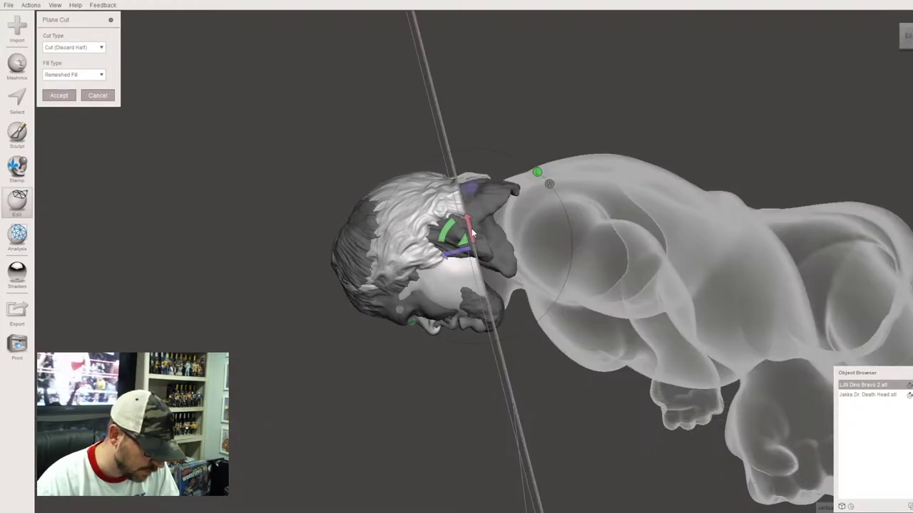
pyautogui.scroll(8, 488, 264)
pyautogui.moveTo(490, 217); pyautogui.dragTo(504, 256, button='right')
pyautogui.moveTo(506, 290); pyautogui.dragTo(469, 152, button='right')
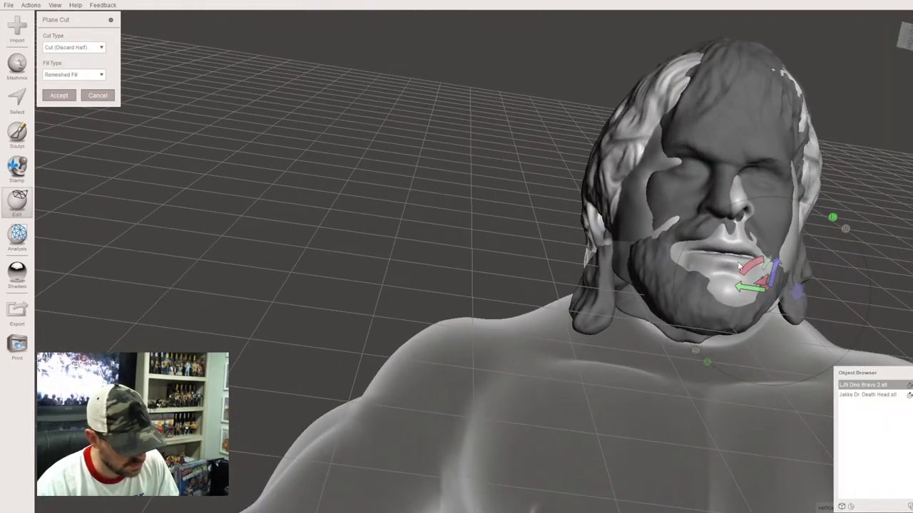
pyautogui.moveTo(667, 230); pyautogui.dragTo(542, 326, button='right')
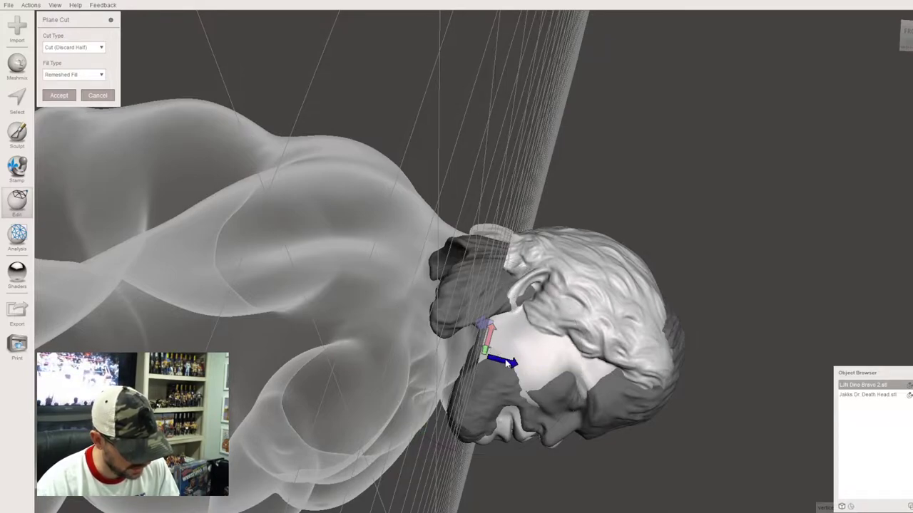
# Step: Move the slanted cutting plane up the head to mouth level and accept the Cut (Discard Half) with Remeshed Fill on the body
pyautogui.moveTo(506, 364); pyautogui.dragTo(508, 365)
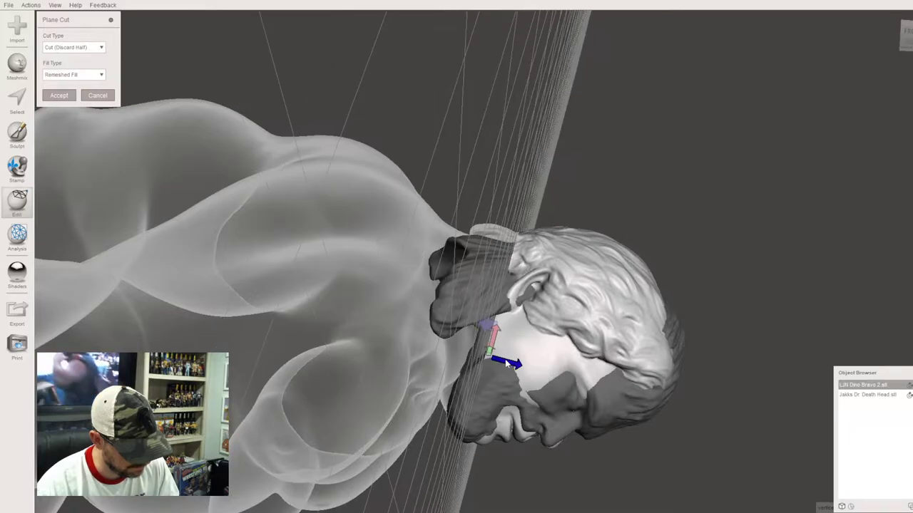
pyautogui.moveTo(507, 364); pyautogui.dragTo(491, 329, button='right')
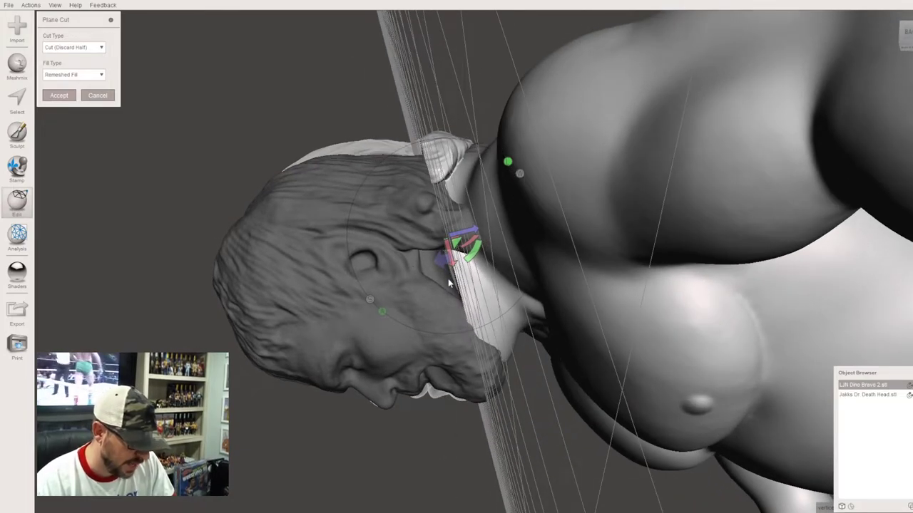
pyautogui.scroll(5, 449, 284)
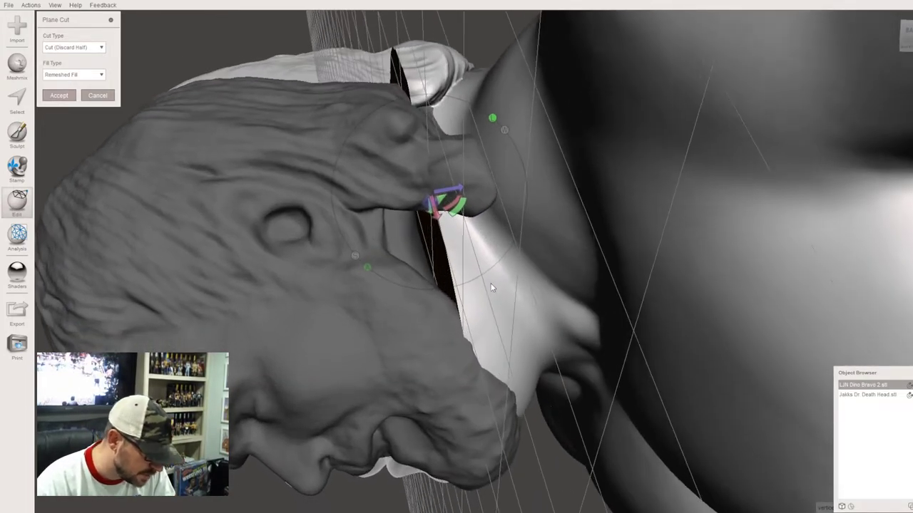
pyautogui.moveTo(492, 287); pyautogui.dragTo(561, 287, button='right')
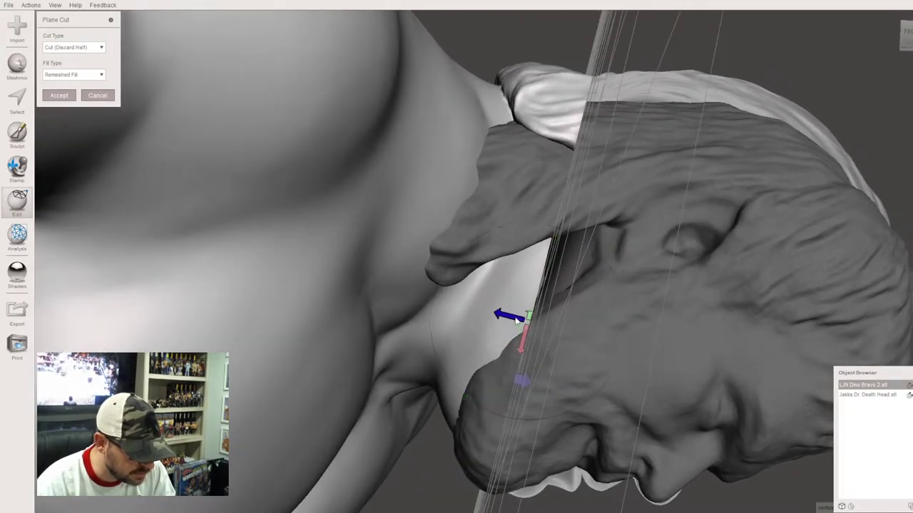
pyautogui.moveTo(521, 320); pyautogui.dragTo(562, 325)
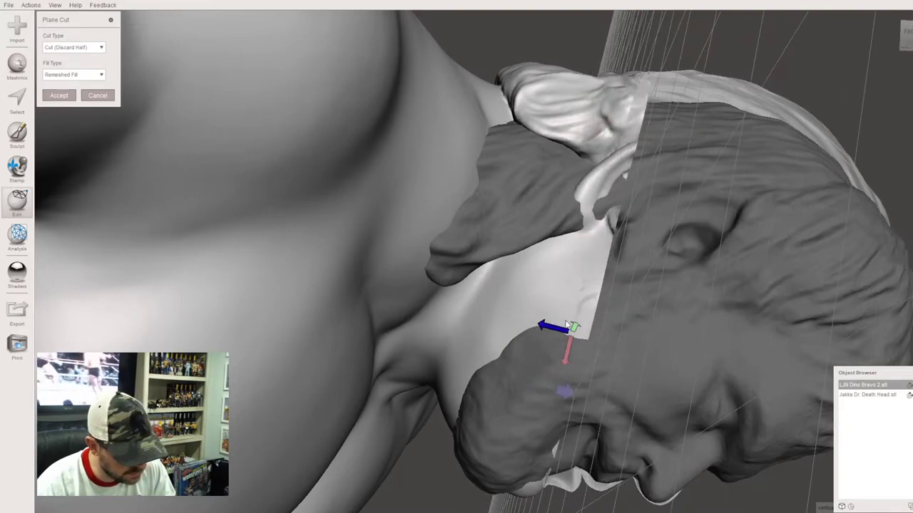
pyautogui.moveTo(566, 324); pyautogui.dragTo(346, 170, button='right')
pyautogui.scroll(-5, 591, 312)
pyautogui.moveTo(652, 304); pyautogui.dragTo(595, 223, button='middle')
pyautogui.moveTo(594, 223); pyautogui.dragTo(632, 218, button='right')
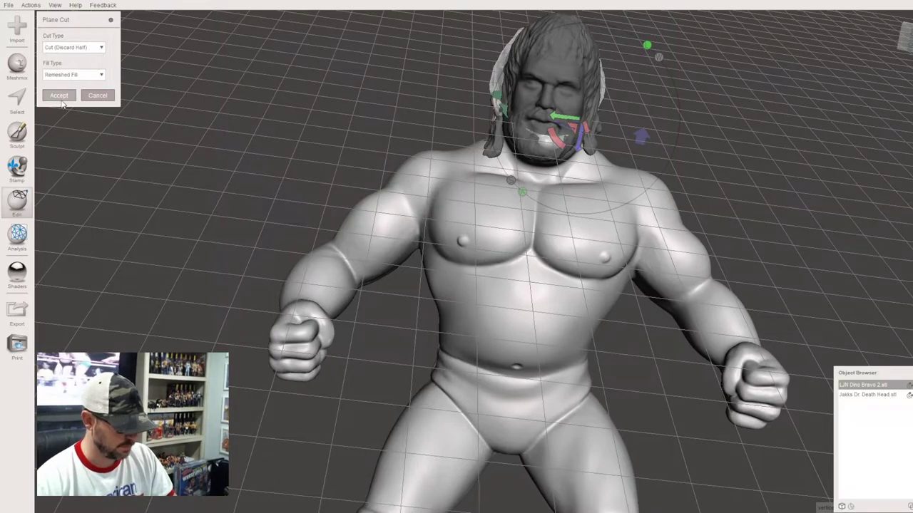
pyautogui.press('Return')
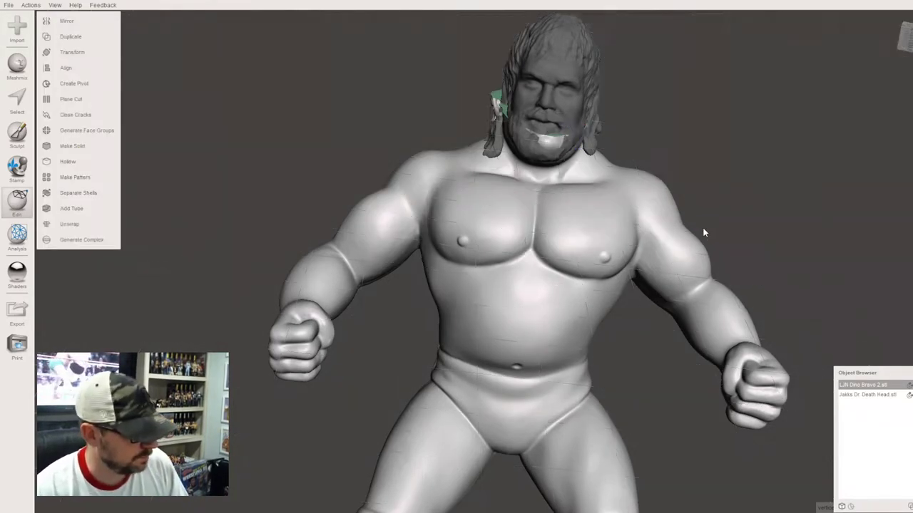
# Step: Make the Jakks Dr. Death Head the active mesh and view it from the front on the cut body
pyautogui.moveTo(686, 247); pyautogui.dragTo(627, 149, button='right')
pyautogui.scroll(2, 608, 272)
pyautogui.scroll(6, 549, 316)
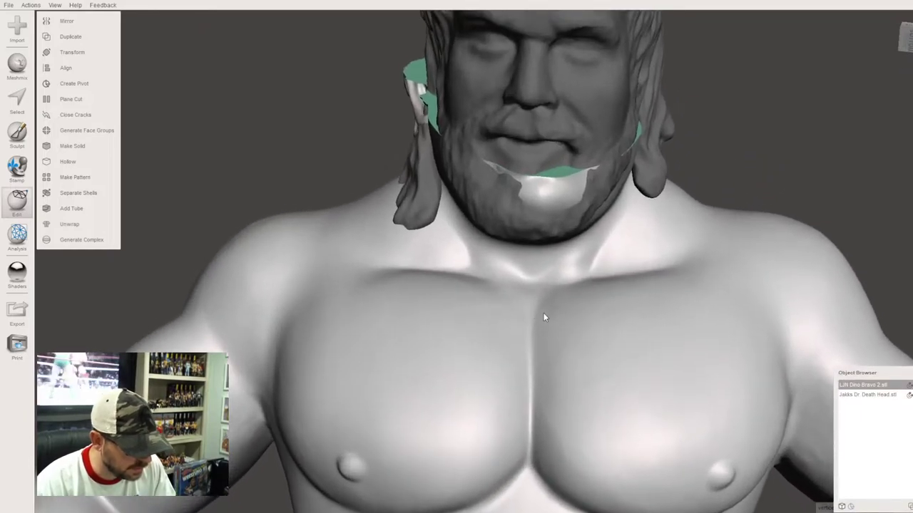
pyautogui.moveTo(547, 283)
pyautogui.mouseDown(button='right')
pyautogui.moveTo(556, 305)
pyautogui.moveTo(559, 280)
pyautogui.mouseUp(button='right')
pyautogui.click(866, 394)
pyautogui.scroll(-8, 705, 358)
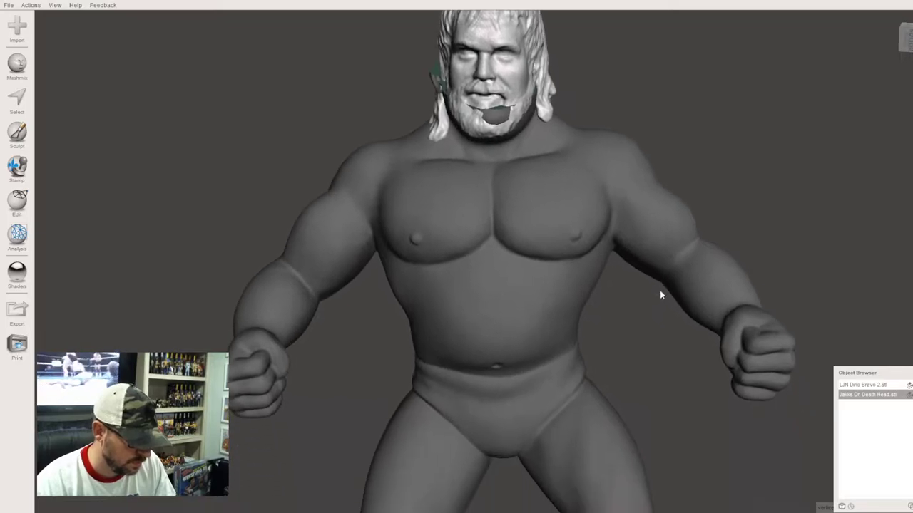
pyautogui.moveTo(660, 294); pyautogui.dragTo(684, 305, button='right')
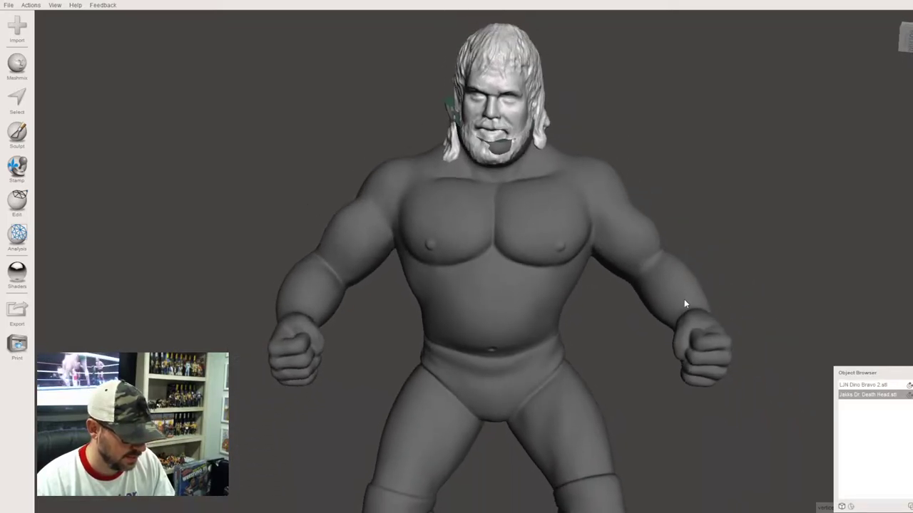
# Step: Transform the replacement head to about rotation X -3.437, Y 2.643, Z 9.417 and translation X 1.179, Y 2.661, Z -0.426 mm
pyautogui.press('t')
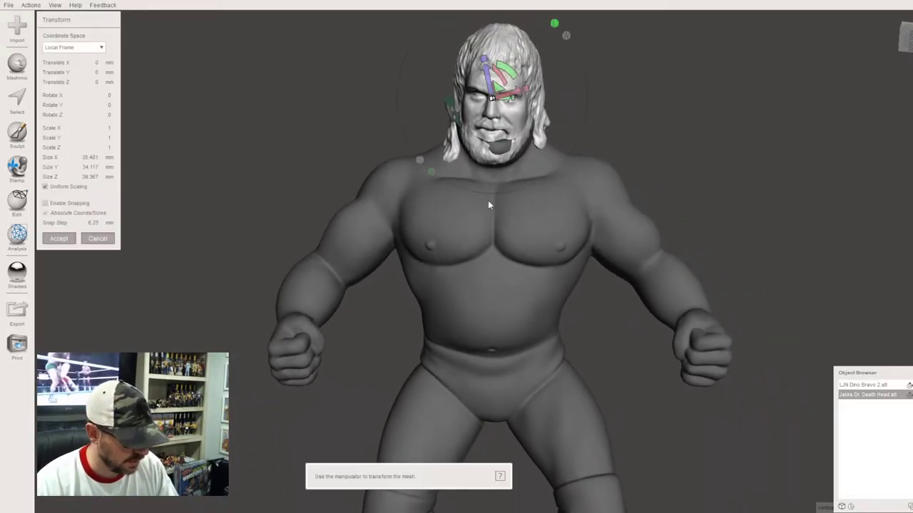
pyautogui.moveTo(493, 201); pyautogui.dragTo(505, 213, button='right')
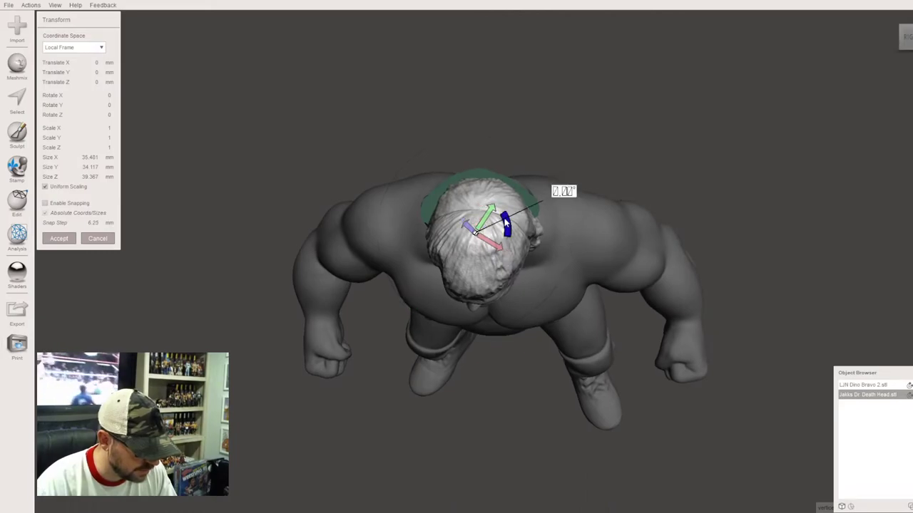
pyautogui.moveTo(504, 221); pyautogui.dragTo(503, 214)
pyautogui.moveTo(523, 215); pyautogui.dragTo(662, 264, button='right')
pyautogui.moveTo(648, 241); pyautogui.dragTo(637, 227)
pyautogui.moveTo(628, 239); pyautogui.dragTo(434, 118, button='right')
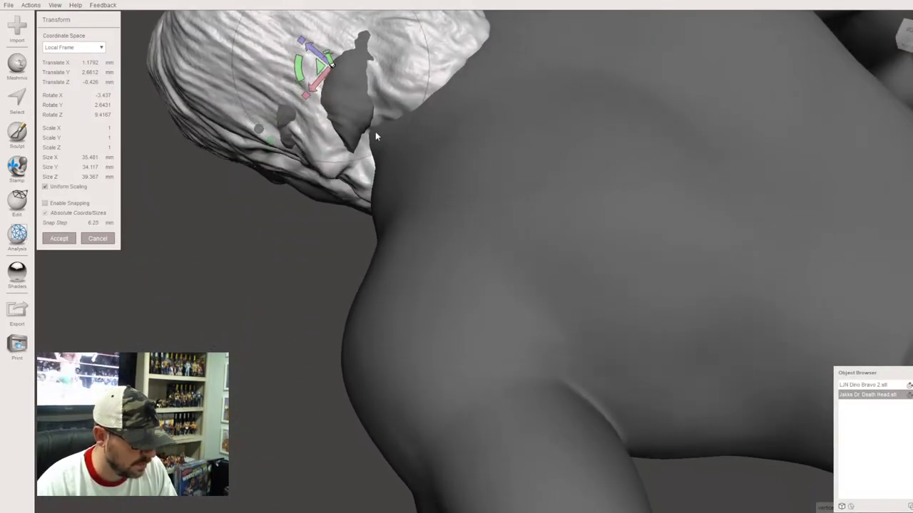
pyautogui.moveTo(496, 60); pyautogui.dragTo(516, 275, button='right')
pyautogui.scroll(-8, 570, 266)
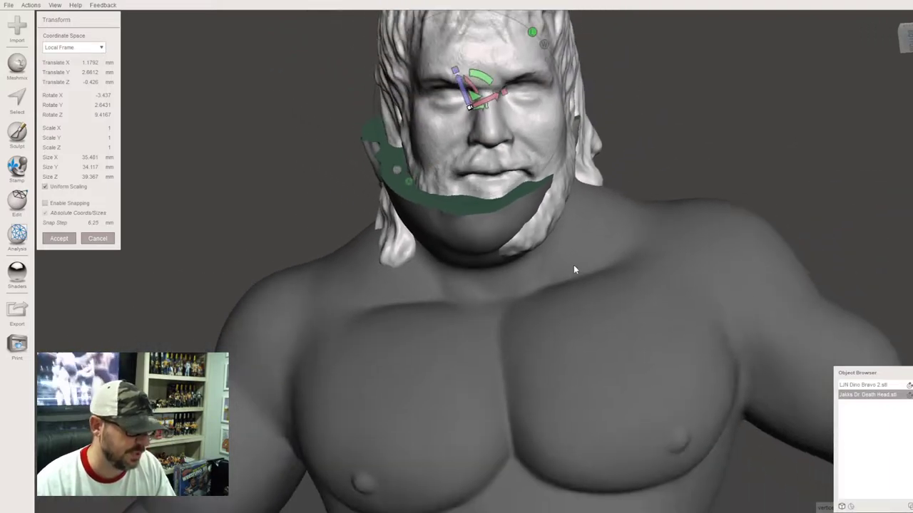
# Step: Turn the replacement head to about X -6.64, Y -5.27, Z 9.17 and shift it to about X -1.33, Y 3.59, Z -1.88 mm
pyautogui.moveTo(591, 278); pyautogui.dragTo(564, 329, button='right')
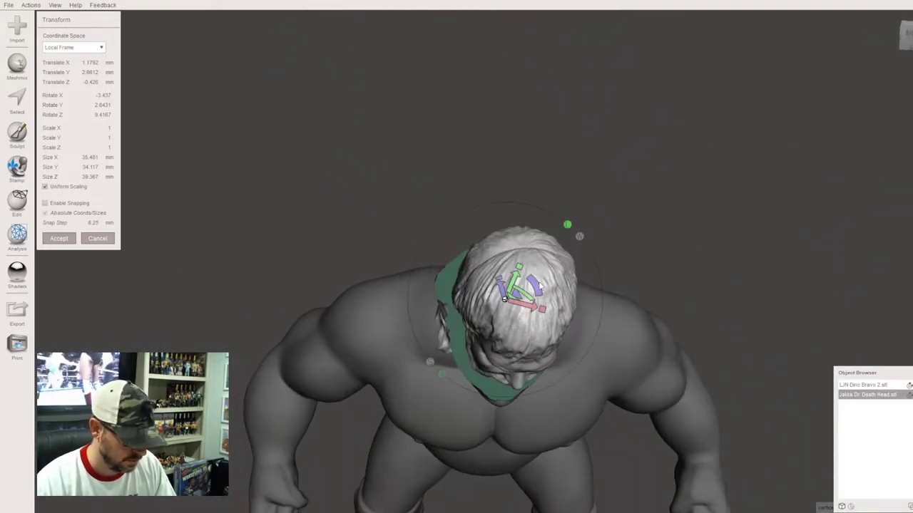
pyautogui.moveTo(537, 286); pyautogui.dragTo(535, 287)
pyautogui.moveTo(530, 294); pyautogui.dragTo(524, 198, button='right')
pyautogui.moveTo(516, 146); pyautogui.dragTo(514, 171)
pyautogui.moveTo(512, 172); pyautogui.dragTo(505, 105, button='right')
pyautogui.moveTo(510, 96); pyautogui.dragTo(511, 125)
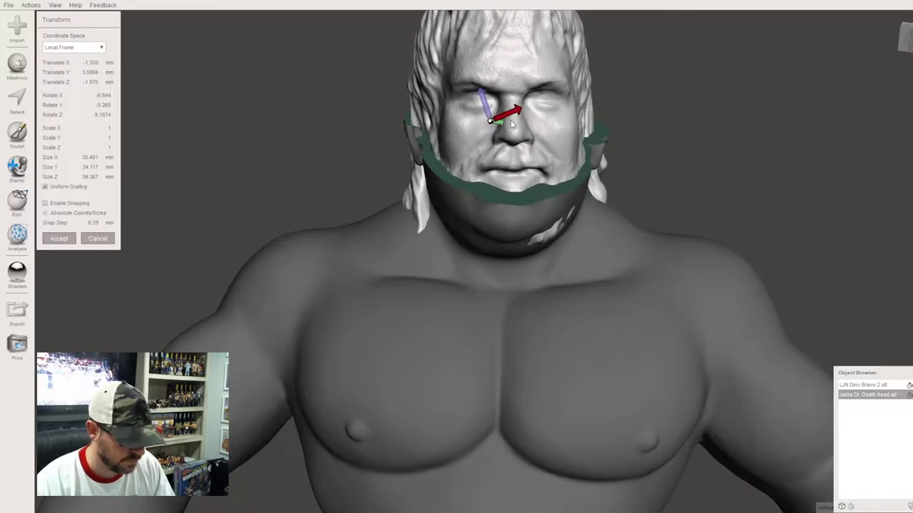
# Step: Straighten the replacement head on the neck to a rotation of about X -1.229, Y -2.540, Z 2.330
pyautogui.moveTo(518, 132); pyautogui.dragTo(529, 259, button='right')
pyautogui.moveTo(536, 382); pyautogui.dragTo(546, 398)
pyautogui.moveTo(546, 397); pyautogui.dragTo(536, 245, button='right')
pyautogui.moveTo(503, 80); pyautogui.dragTo(507, 82)
pyautogui.moveTo(559, 104); pyautogui.dragTo(515, 247, button='right')
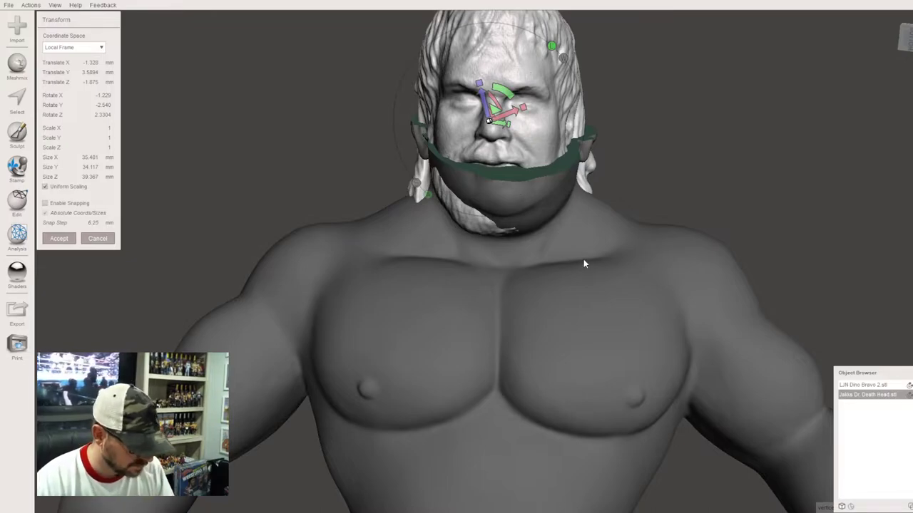
# Step: Center the replacement head over the neck with a translation of about X -0.602 and Z -1.885 mm
pyautogui.moveTo(583, 264); pyautogui.dragTo(465, 125, button='right')
pyautogui.moveTo(488, 109)
pyautogui.mouseDown()
pyautogui.moveTo(503, 126)
pyautogui.moveTo(495, 119)
pyautogui.mouseUp()
pyautogui.moveTo(505, 121); pyautogui.dragTo(368, 72, button='right')
pyautogui.scroll(-10, 368, 72)
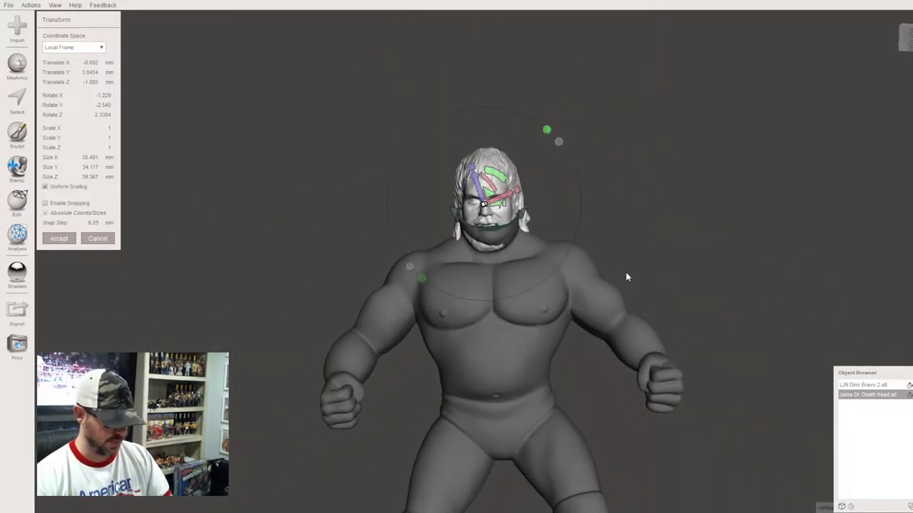
# Step: Enlarge the replacement head uniformly to about 1.032, rotate it to about X -1.899, Y -2.164, Z 1.952, and accept the transform
pyautogui.moveTo(625, 275); pyautogui.dragTo(548, 194, button='right')
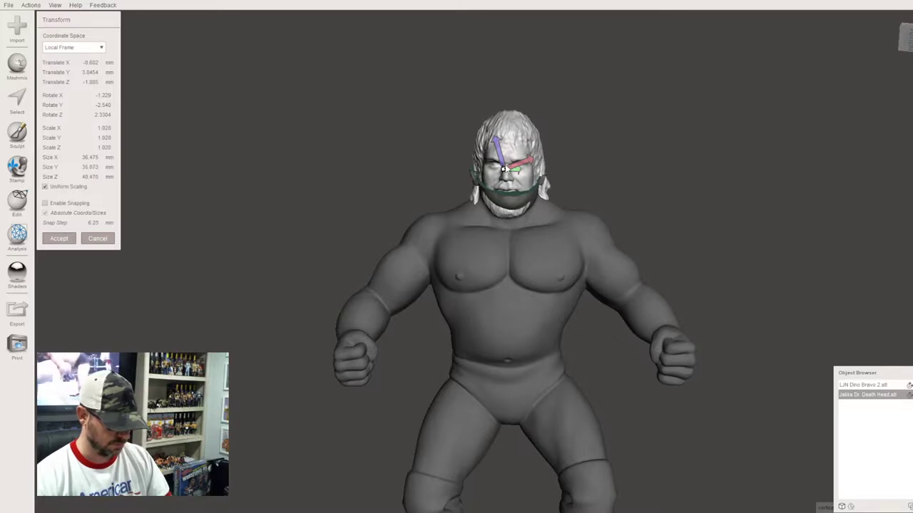
pyautogui.moveTo(610, 286); pyautogui.dragTo(514, 340, button='right')
pyautogui.scroll(5, 479, 311)
pyautogui.moveTo(447, 290); pyautogui.dragTo(442, 375, button='right')
pyautogui.scroll(4, 445, 360)
pyautogui.moveTo(557, 282); pyautogui.dragTo(439, 288, button='right')
pyautogui.moveTo(371, 293); pyautogui.dragTo(375, 291)
pyautogui.moveTo(400, 314); pyautogui.dragTo(478, 328, button='right')
pyautogui.scroll(-6, 657, 312)
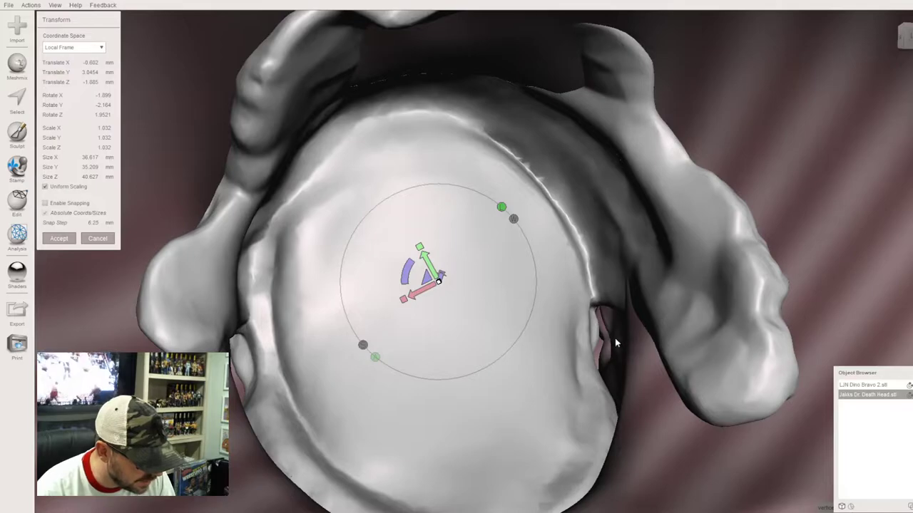
pyautogui.moveTo(606, 339); pyautogui.dragTo(469, 314, button='right')
pyautogui.moveTo(301, 353); pyautogui.dragTo(536, 229, button='right')
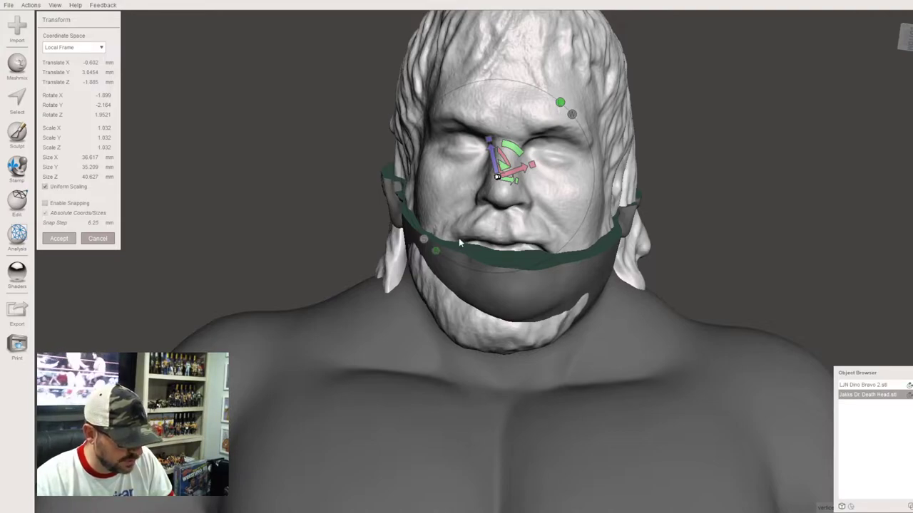
pyautogui.press('Return')
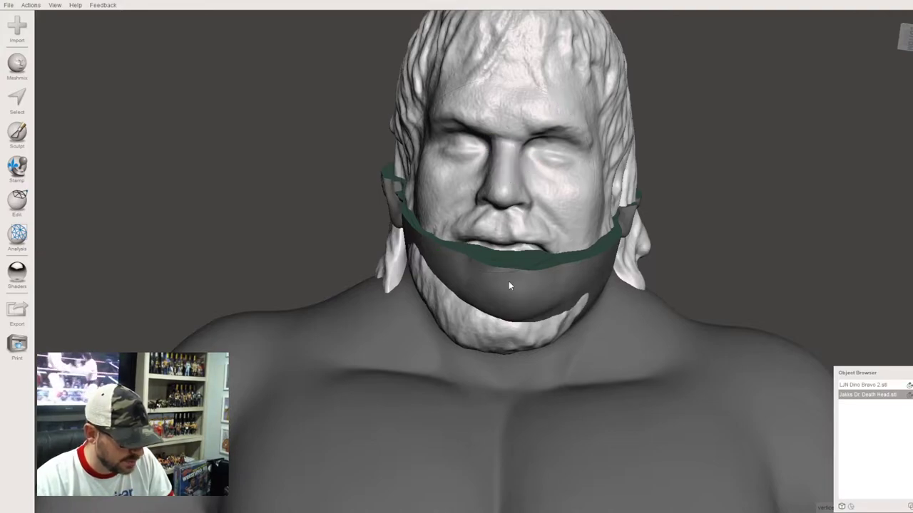
# Step: Make the LJN Dino Bravo 2 body active and set up the ShrinkSmooth sculpting brush with size 30
pyautogui.click(871, 386)
pyautogui.moveTo(597, 379)
pyautogui.mouseDown(button='right')
pyautogui.moveTo(620, 379)
pyautogui.moveTo(590, 406)
pyautogui.moveTo(593, 363)
pyautogui.mouseUp(button='right')
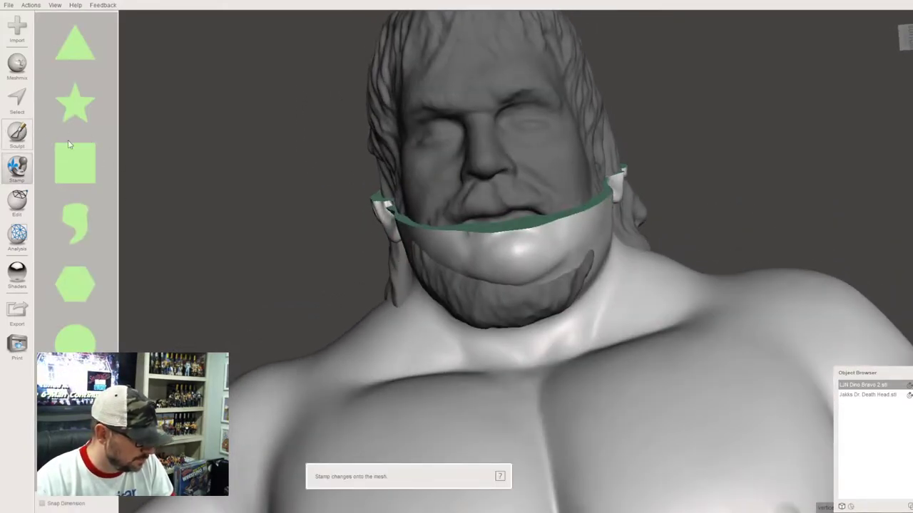
pyautogui.press('s')
pyautogui.click(64, 42)
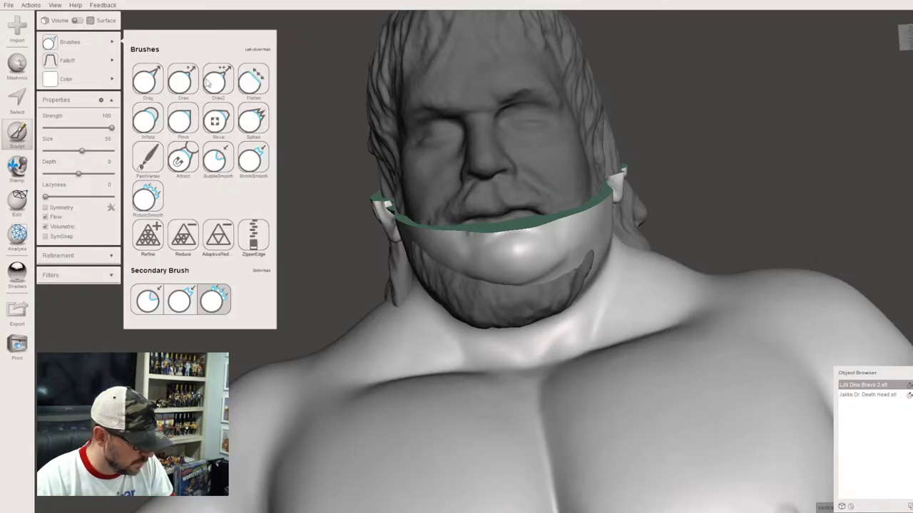
pyautogui.click(253, 162)
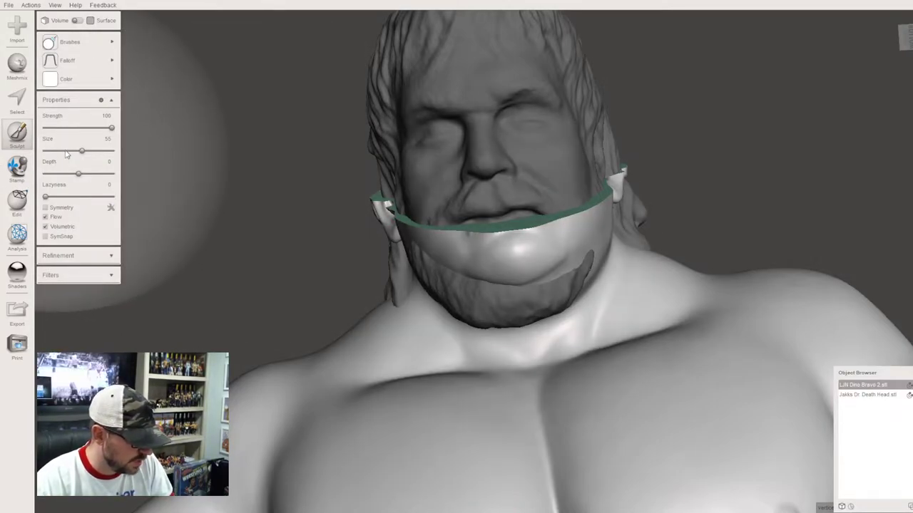
pyautogui.moveTo(66, 153); pyautogui.dragTo(66, 152)
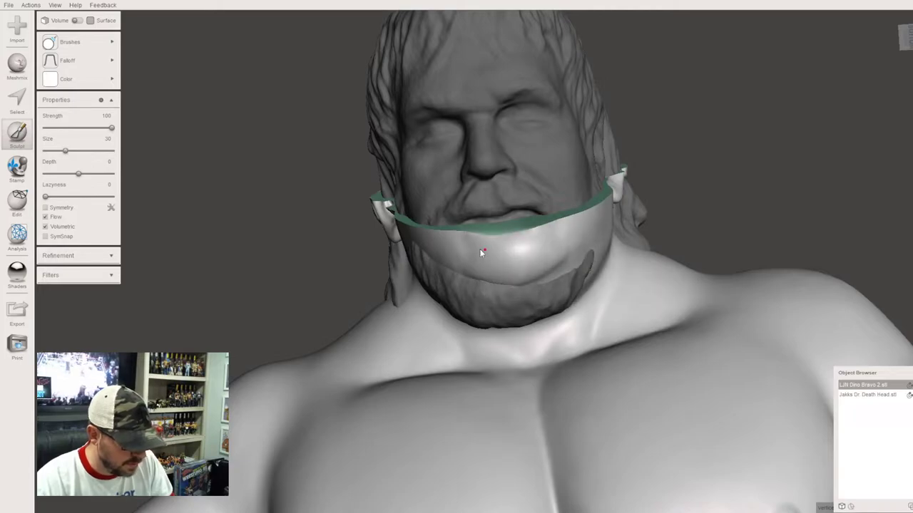
# Step: Smooth down the body's leftover chin surface and the original hair remnant on one side of the back of the head
pyautogui.moveTo(476, 249); pyautogui.dragTo(441, 235)
pyautogui.moveTo(428, 232); pyautogui.dragTo(538, 260, button='right')
pyautogui.moveTo(511, 216)
pyautogui.mouseDown()
pyautogui.moveTo(537, 191)
pyautogui.moveTo(515, 360)
pyautogui.moveTo(492, 427)
pyautogui.moveTo(503, 433)
pyautogui.moveTo(524, 413)
pyautogui.moveTo(531, 202)
pyautogui.mouseUp()
pyautogui.moveTo(492, 312); pyautogui.dragTo(444, 344, button='right')
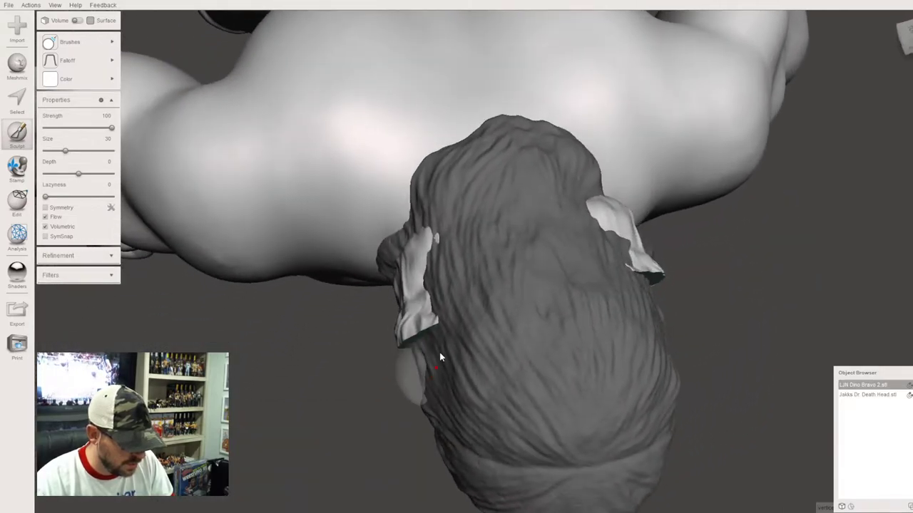
pyautogui.moveTo(434, 275); pyautogui.dragTo(437, 242)
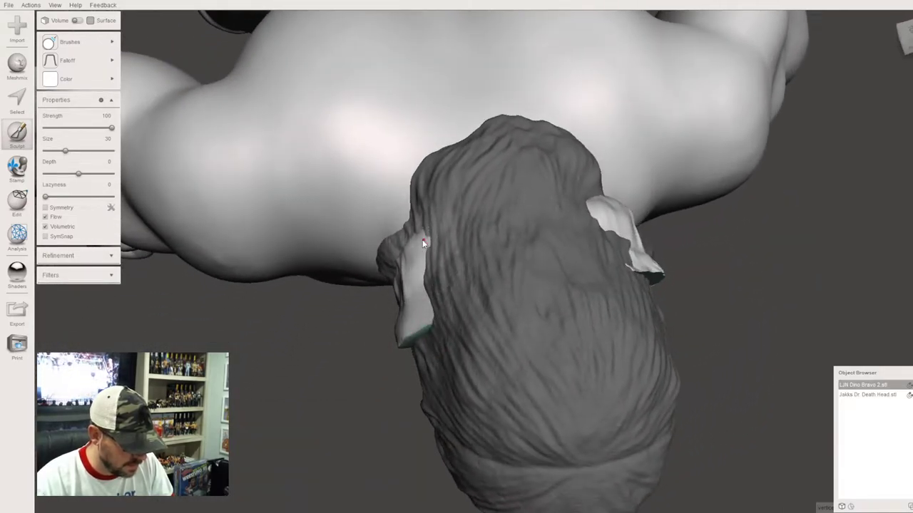
pyautogui.moveTo(411, 272)
pyautogui.mouseDown()
pyautogui.moveTo(408, 251)
pyautogui.moveTo(392, 324)
pyautogui.moveTo(404, 349)
pyautogui.mouseUp()
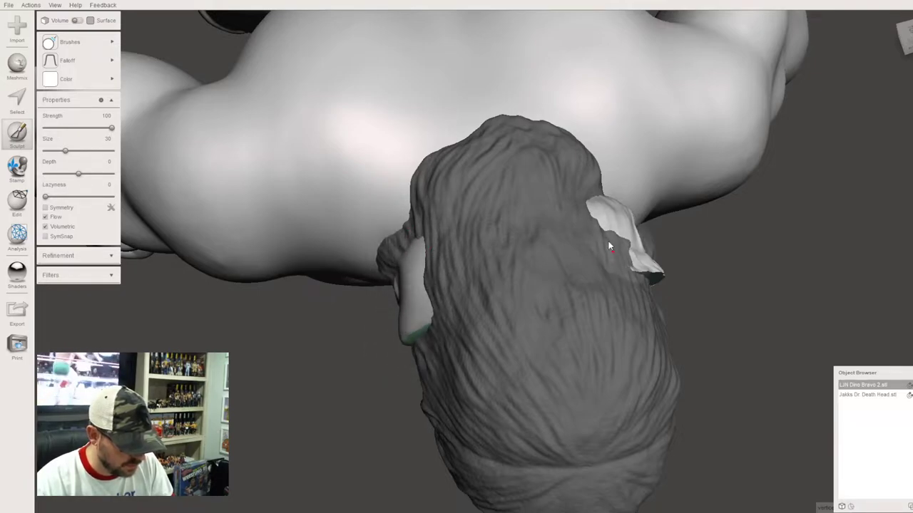
# Step: Smooth down the body's leftover hair remnant poking through the new head behind the ear until it sinks beneath the new hair
pyautogui.moveTo(571, 217); pyautogui.dragTo(416, 166, button='right')
pyautogui.moveTo(401, 205)
pyautogui.mouseDown()
pyautogui.moveTo(407, 271)
pyautogui.moveTo(423, 276)
pyautogui.moveTo(412, 226)
pyautogui.moveTo(423, 254)
pyautogui.moveTo(421, 235)
pyautogui.moveTo(479, 247)
pyautogui.moveTo(483, 212)
pyautogui.moveTo(473, 232)
pyautogui.moveTo(460, 195)
pyautogui.mouseUp()
pyautogui.moveTo(435, 235); pyautogui.dragTo(420, 226)
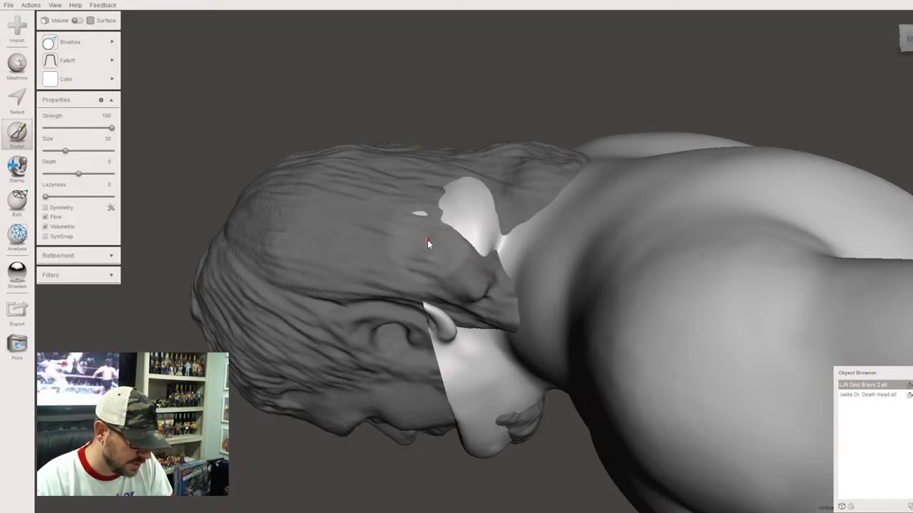
pyautogui.moveTo(452, 199); pyautogui.dragTo(470, 195)
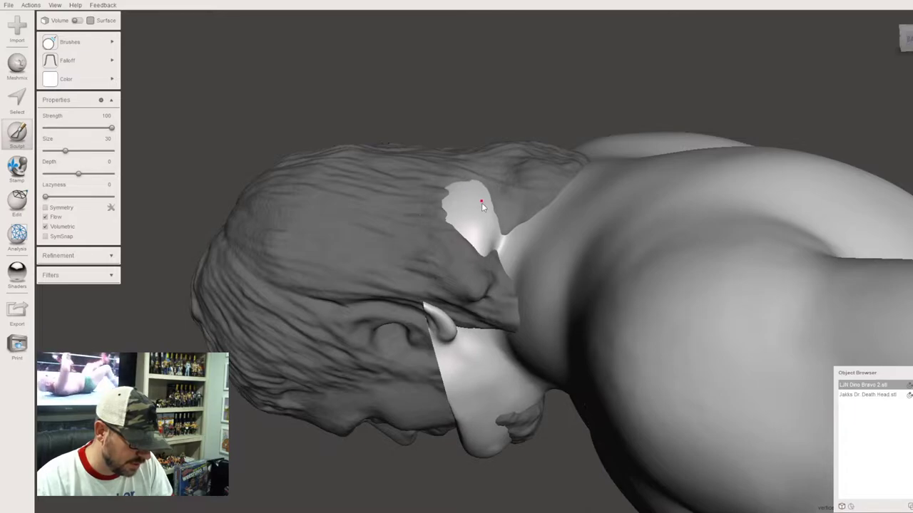
pyautogui.moveTo(490, 263); pyautogui.dragTo(474, 190)
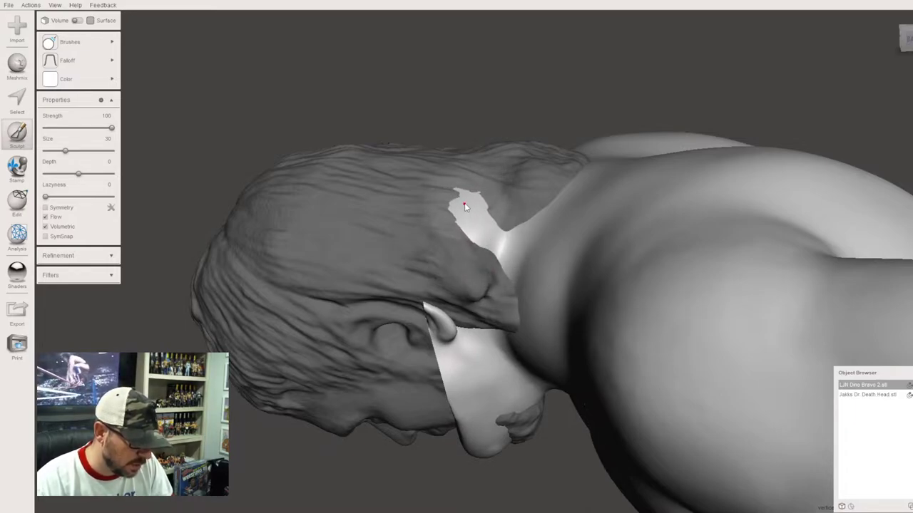
pyautogui.moveTo(470, 207); pyautogui.dragTo(474, 214)
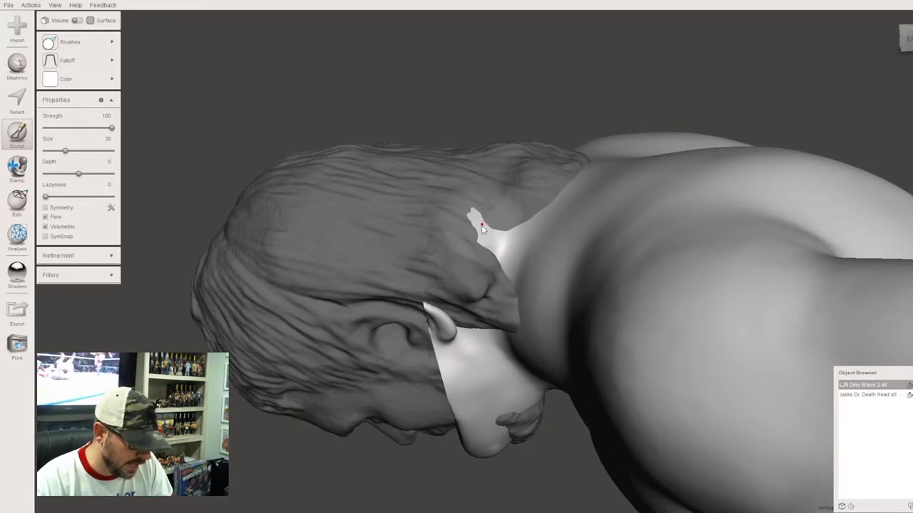
pyautogui.moveTo(492, 243); pyautogui.dragTo(478, 222)
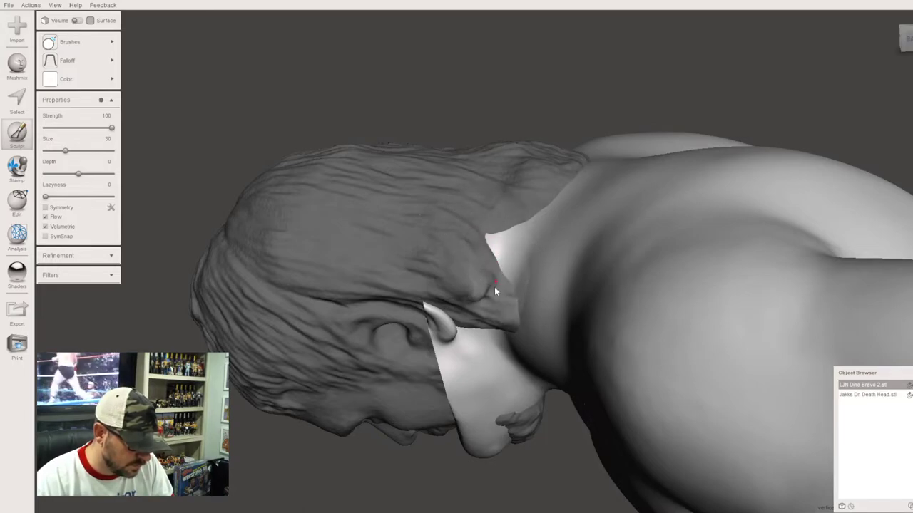
pyautogui.moveTo(505, 254)
pyautogui.mouseDown()
pyautogui.moveTo(524, 223)
pyautogui.moveTo(501, 265)
pyautogui.moveTo(511, 335)
pyautogui.moveTo(515, 326)
pyautogui.mouseUp()
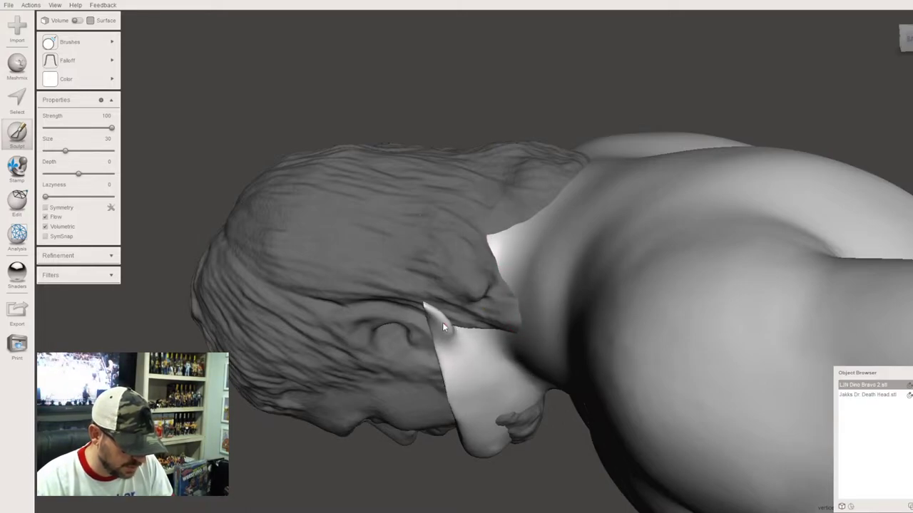
# Step: Shrink the original jaw surface between ear and chin on both sides so the new head's jawline covers it
pyautogui.moveTo(441, 318); pyautogui.dragTo(433, 170, button='right')
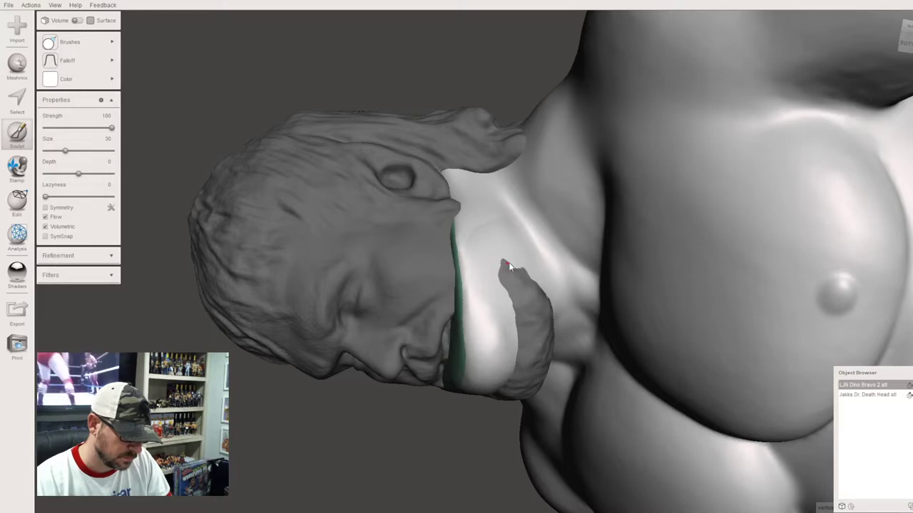
pyautogui.moveTo(516, 264); pyautogui.dragTo(514, 250)
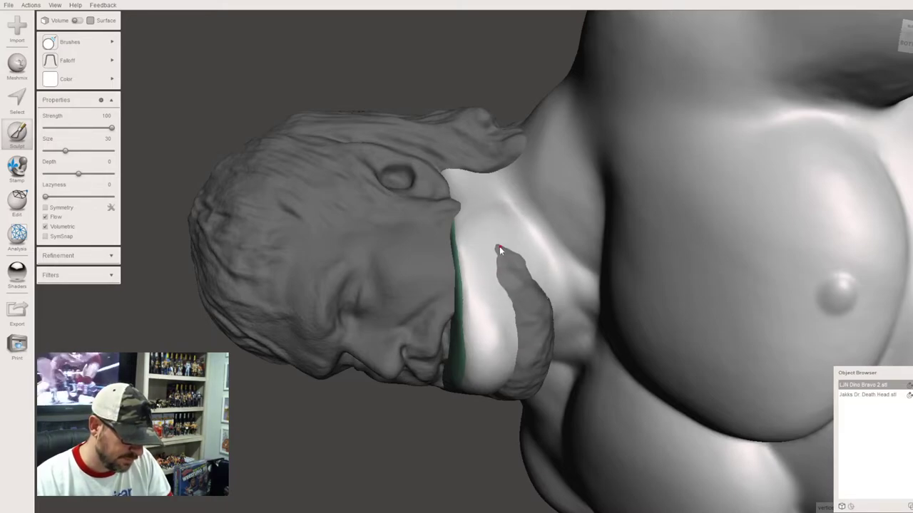
pyautogui.moveTo(498, 244)
pyautogui.mouseDown()
pyautogui.moveTo(492, 238)
pyautogui.moveTo(503, 243)
pyautogui.moveTo(509, 280)
pyautogui.moveTo(489, 221)
pyautogui.moveTo(465, 218)
pyautogui.moveTo(483, 222)
pyautogui.moveTo(452, 176)
pyautogui.mouseUp()
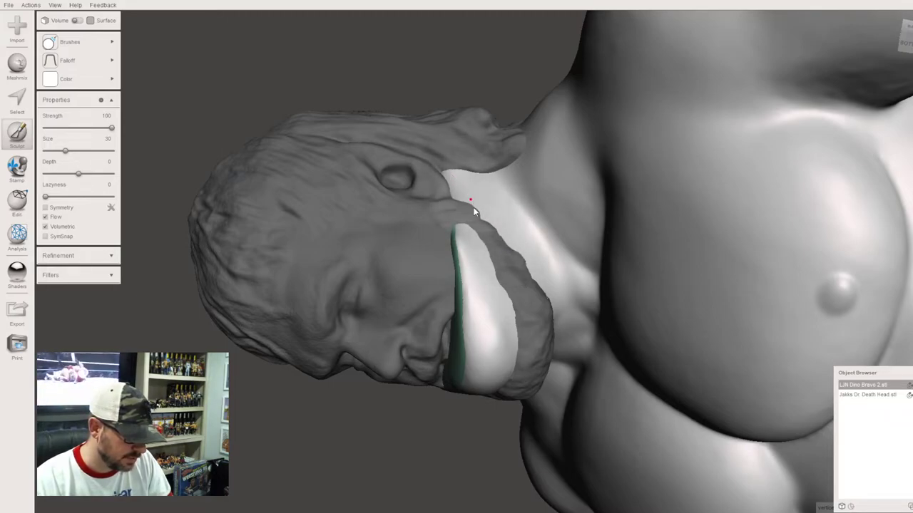
pyautogui.moveTo(475, 209)
pyautogui.mouseDown(button='right')
pyautogui.moveTo(569, 178)
pyautogui.moveTo(546, 245)
pyautogui.moveTo(491, 202)
pyautogui.moveTo(540, 290)
pyautogui.mouseUp(button='right')
pyautogui.moveTo(514, 202)
pyautogui.mouseDown()
pyautogui.moveTo(513, 420)
pyautogui.moveTo(485, 426)
pyautogui.moveTo(473, 394)
pyautogui.moveTo(479, 307)
pyautogui.moveTo(466, 250)
pyautogui.moveTo(519, 273)
pyautogui.moveTo(519, 300)
pyautogui.moveTo(524, 240)
pyautogui.mouseUp()
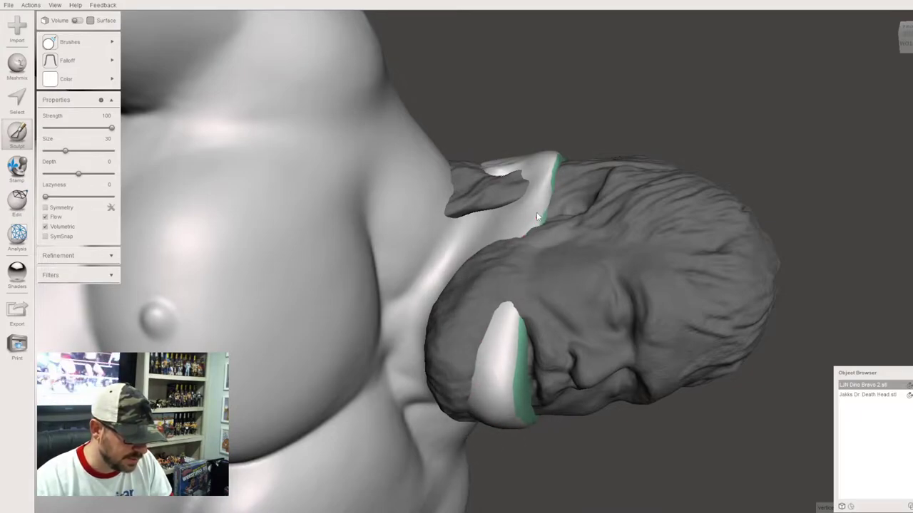
# Step: Smooth down the original head remnant protruding through the hair behind the opposite ear and along the neck below it
pyautogui.moveTo(534, 207)
pyautogui.mouseDown(button='right')
pyautogui.moveTo(533, 234)
pyautogui.moveTo(507, 255)
pyautogui.mouseUp(button='right')
pyautogui.moveTo(524, 228); pyautogui.dragTo(535, 187)
pyautogui.moveTo(471, 191); pyautogui.dragTo(475, 221)
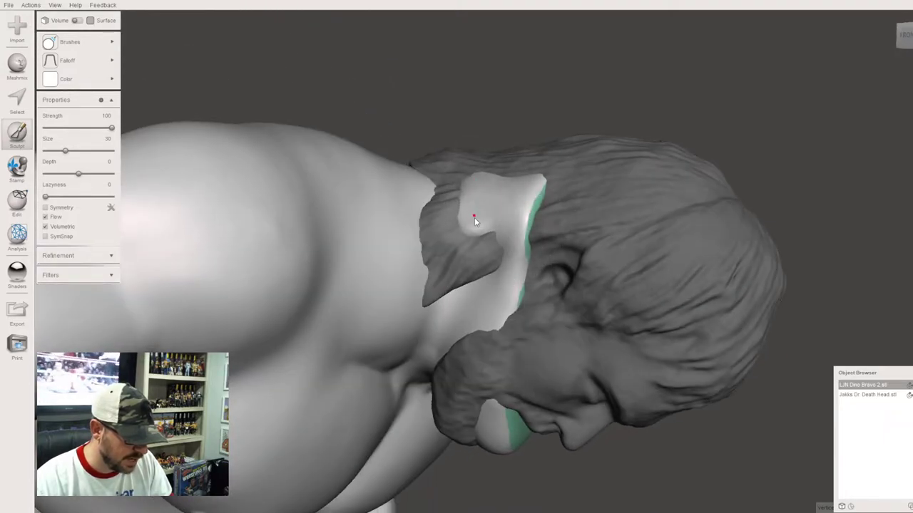
pyautogui.moveTo(534, 213); pyautogui.dragTo(539, 176)
pyautogui.moveTo(484, 174)
pyautogui.mouseDown()
pyautogui.moveTo(480, 206)
pyautogui.moveTo(503, 235)
pyautogui.moveTo(521, 241)
pyautogui.moveTo(529, 194)
pyautogui.moveTo(497, 193)
pyautogui.moveTo(479, 211)
pyautogui.moveTo(511, 233)
pyautogui.moveTo(529, 208)
pyautogui.moveTo(517, 194)
pyautogui.moveTo(483, 205)
pyautogui.moveTo(489, 215)
pyautogui.mouseUp()
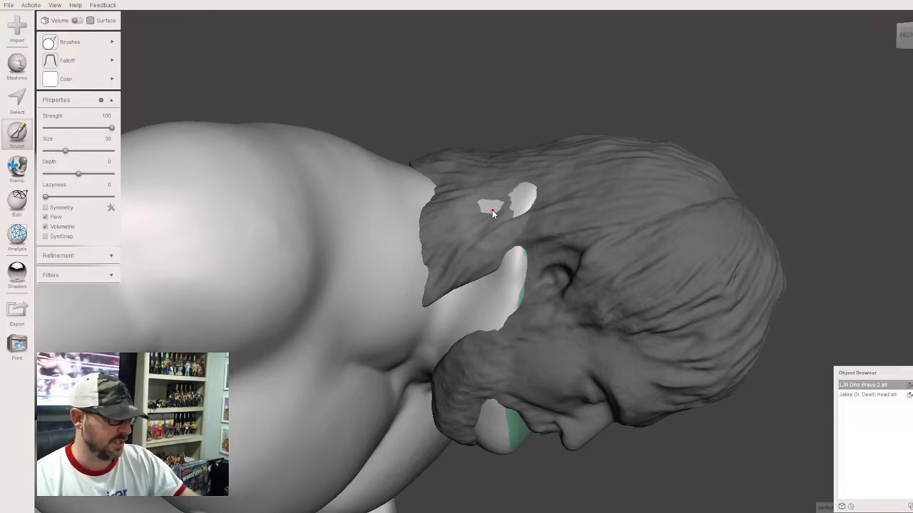
pyautogui.moveTo(492, 209); pyautogui.dragTo(526, 199)
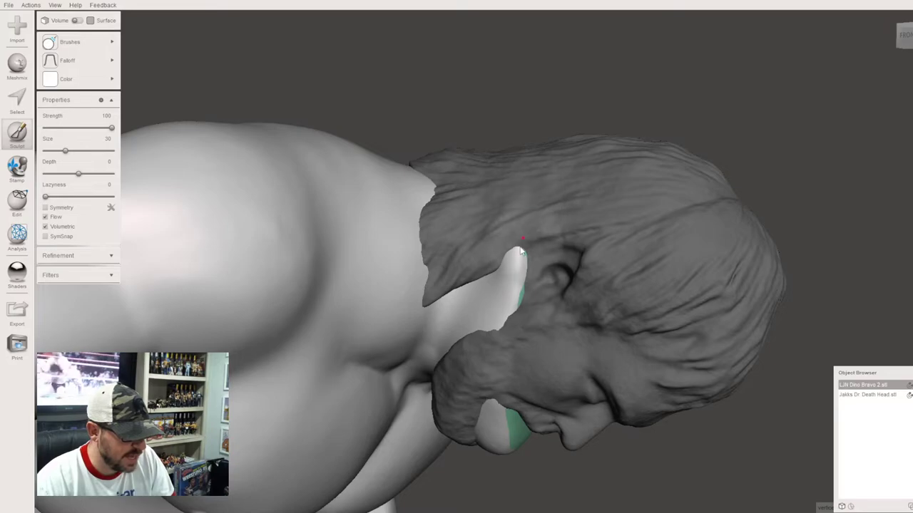
pyautogui.moveTo(522, 249); pyautogui.dragTo(515, 307)
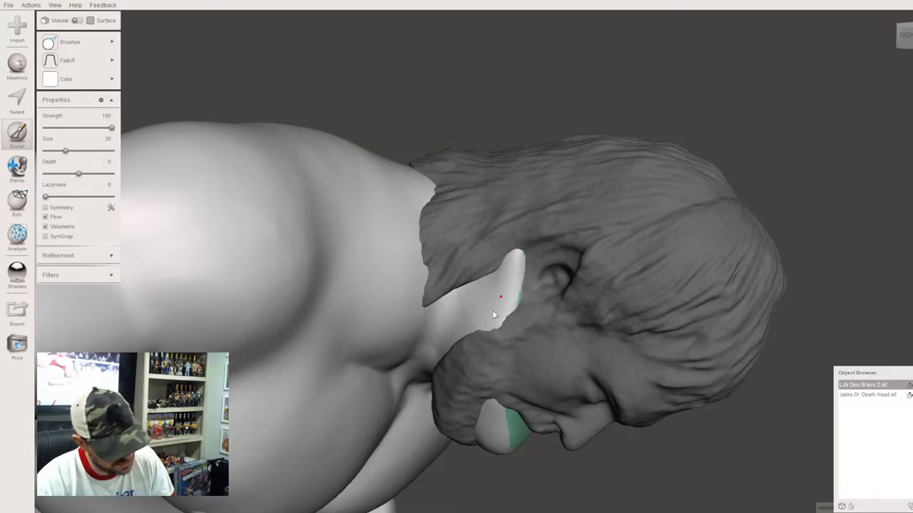
# Step: Shrink the original chin surface protruding below the new head's mouth, working across from both sides toward the middle
pyautogui.moveTo(518, 258); pyautogui.dragTo(464, 299, button='right')
pyautogui.scroll(-6, 526, 343)
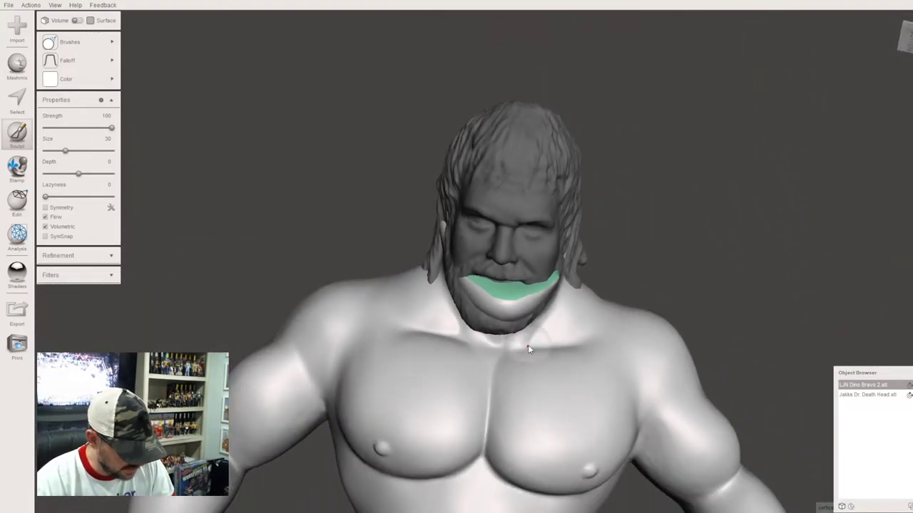
pyautogui.moveTo(540, 305); pyautogui.dragTo(507, 346, button='right')
pyautogui.scroll(2, 417, 303)
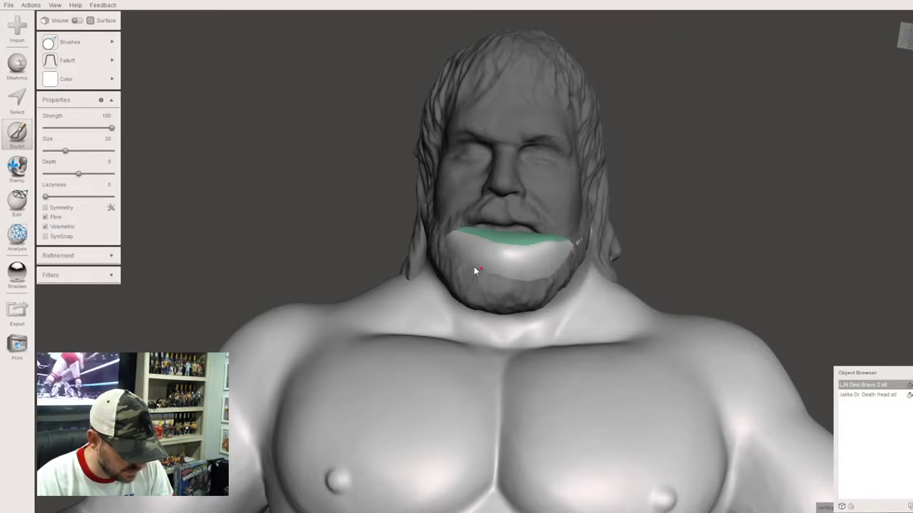
pyautogui.moveTo(530, 259); pyautogui.dragTo(475, 274, button='right')
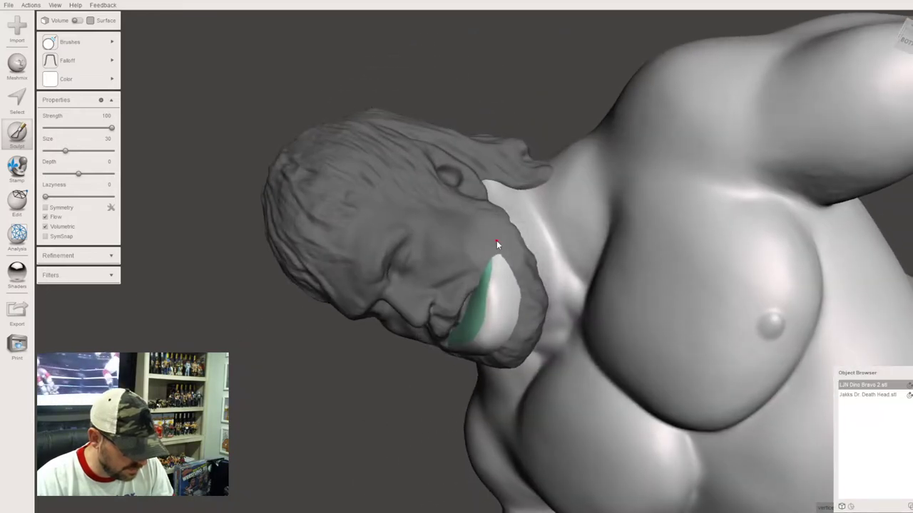
pyautogui.moveTo(489, 319)
pyautogui.mouseDown(button='right')
pyautogui.moveTo(440, 395)
pyautogui.moveTo(473, 407)
pyautogui.mouseUp(button='right')
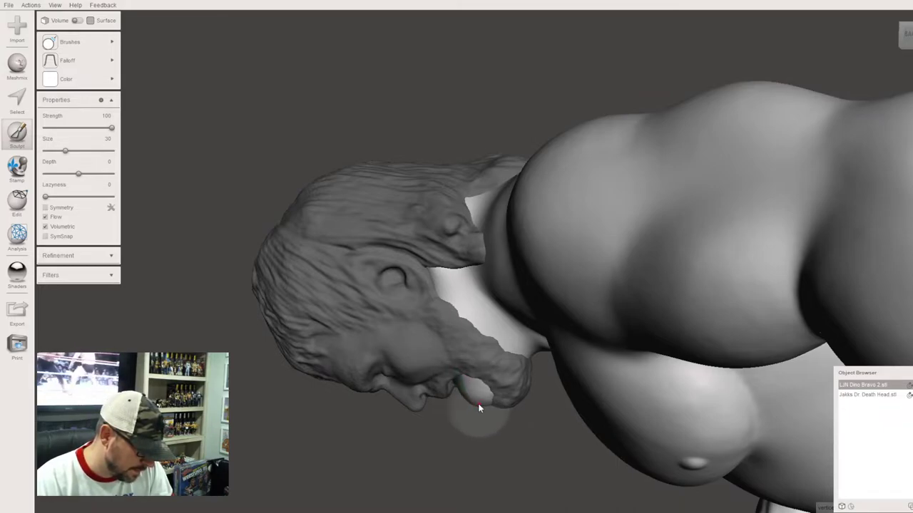
pyautogui.moveTo(492, 391); pyautogui.dragTo(473, 253, button='right')
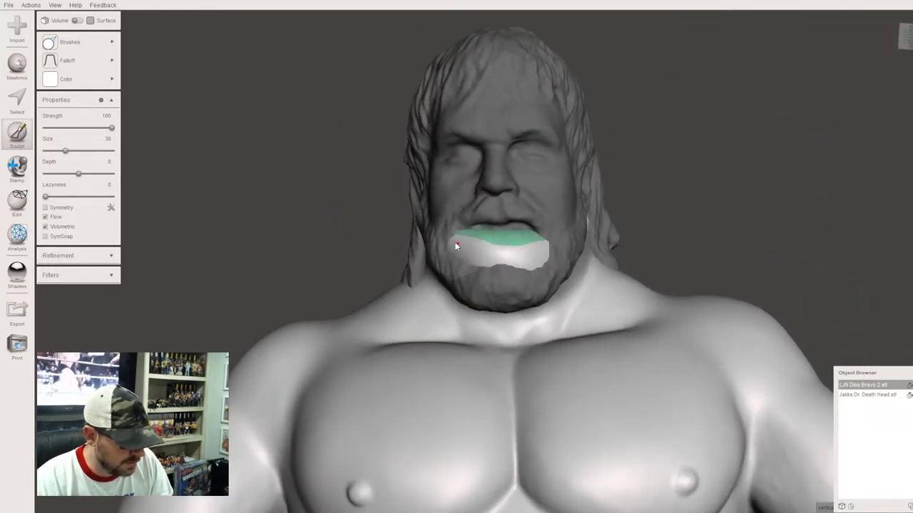
pyautogui.moveTo(454, 243)
pyautogui.mouseDown()
pyautogui.moveTo(484, 261)
pyautogui.moveTo(523, 259)
pyautogui.moveTo(536, 241)
pyautogui.moveTo(467, 244)
pyautogui.moveTo(493, 251)
pyautogui.moveTo(478, 248)
pyautogui.mouseUp()
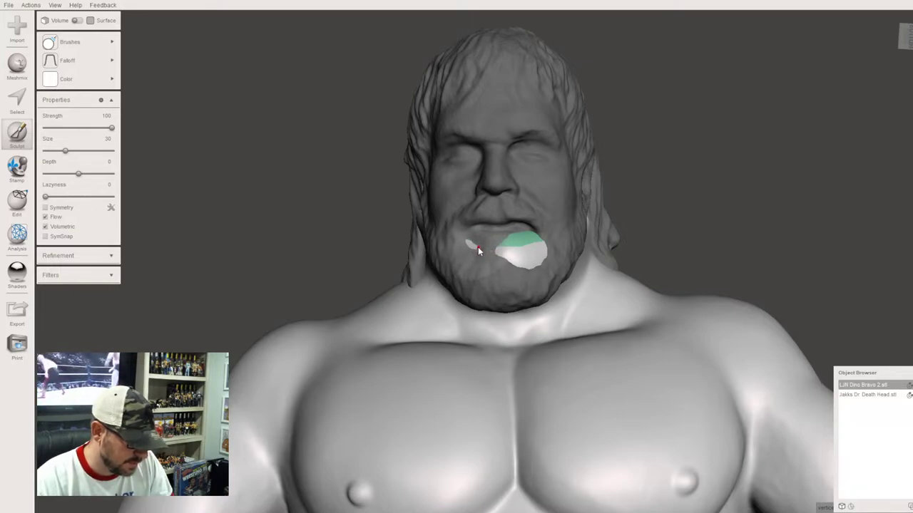
pyautogui.moveTo(519, 259); pyautogui.dragTo(524, 260)
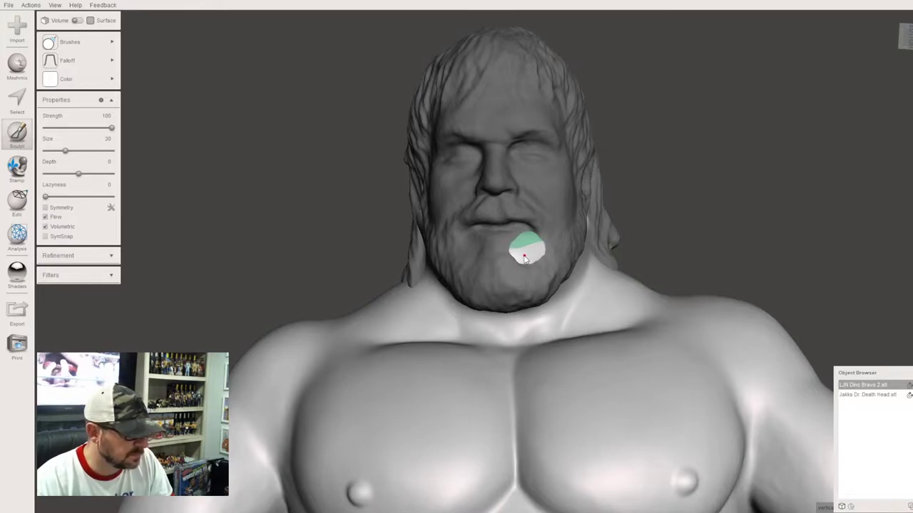
pyautogui.moveTo(526, 262); pyautogui.dragTo(535, 242)
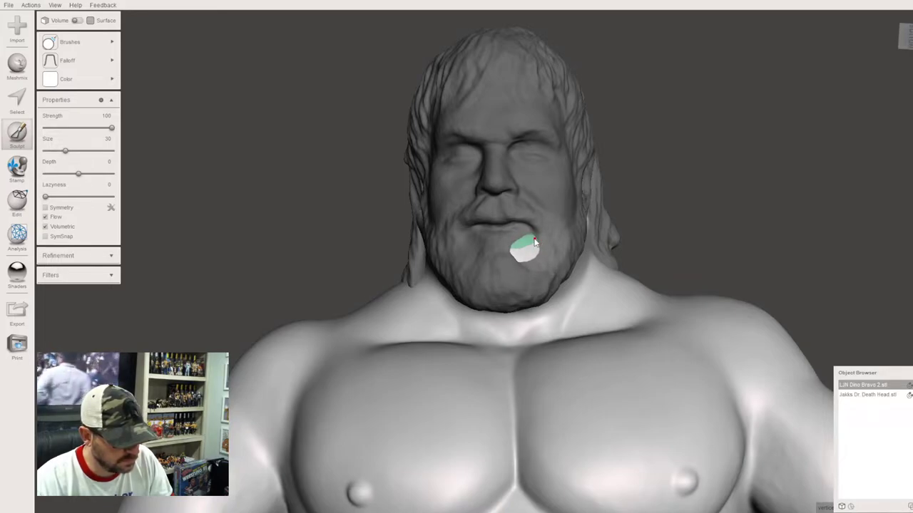
pyautogui.moveTo(534, 243); pyautogui.dragTo(526, 254)
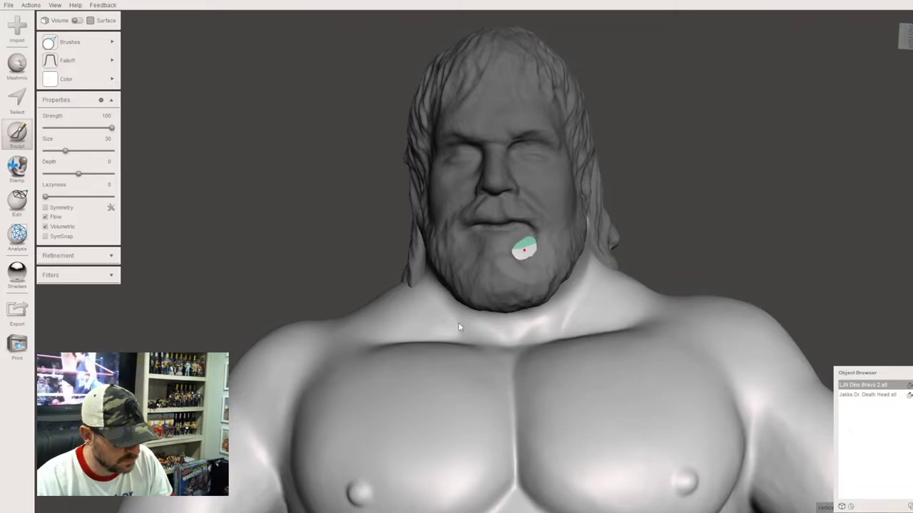
# Step: Smooth the side of the body's neck along the edge of the new head's jawline
pyautogui.moveTo(516, 255); pyautogui.dragTo(440, 319, button='right')
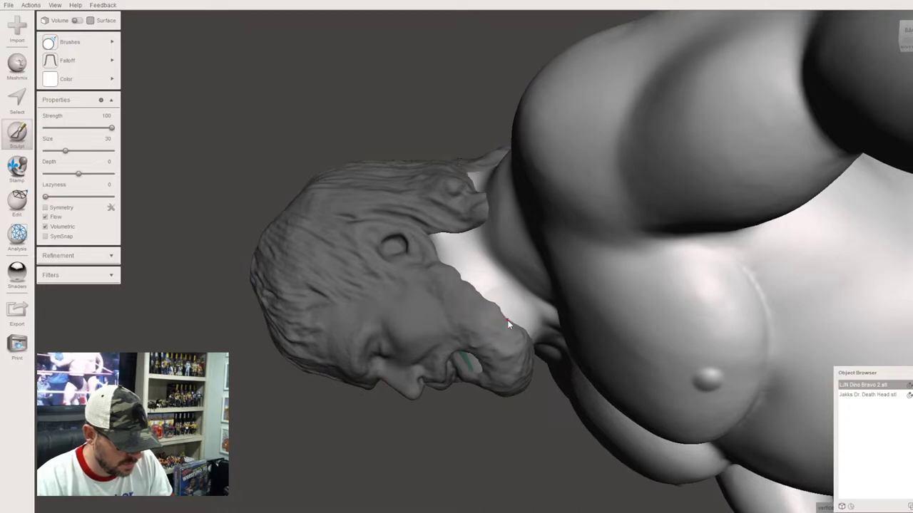
pyautogui.moveTo(497, 304); pyautogui.dragTo(468, 285)
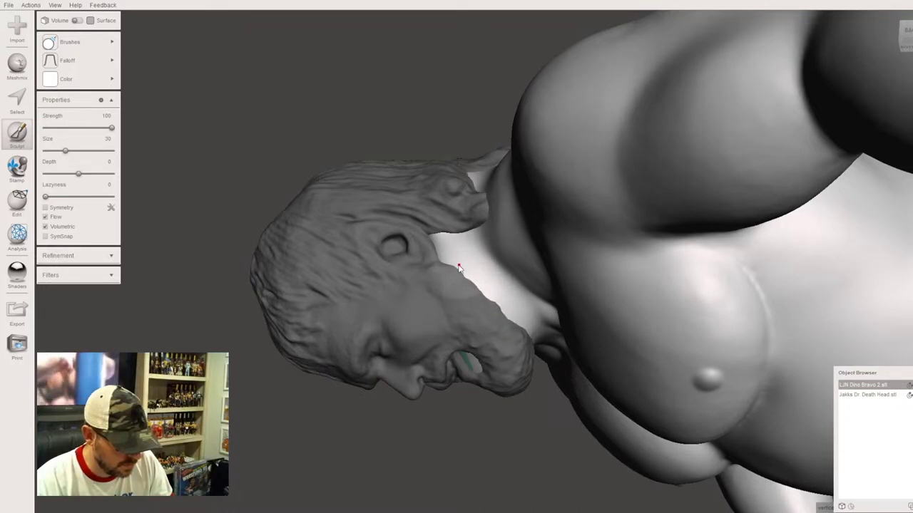
pyautogui.moveTo(507, 312)
pyautogui.mouseDown()
pyautogui.moveTo(526, 331)
pyautogui.moveTo(471, 280)
pyautogui.mouseUp()
pyautogui.moveTo(447, 219)
pyautogui.mouseDown(button='right')
pyautogui.moveTo(465, 286)
pyautogui.moveTo(489, 305)
pyautogui.mouseUp(button='right')
pyautogui.scroll(9, 638, 368)
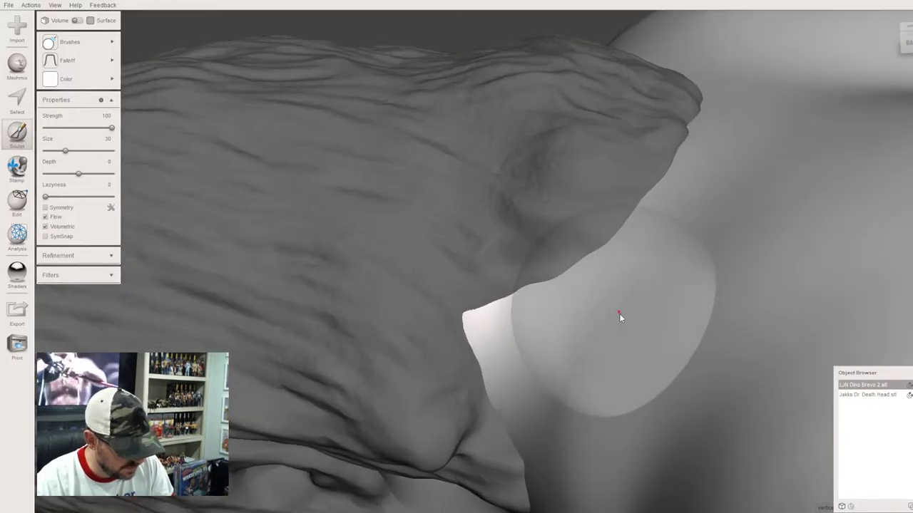
# Step: Smooth away the last small patch of the original chin beneath the new head's lower lip
pyautogui.moveTo(619, 314)
pyautogui.mouseDown(button='right')
pyautogui.moveTo(623, 261)
pyautogui.moveTo(609, 235)
pyautogui.moveTo(620, 202)
pyautogui.moveTo(603, 184)
pyautogui.moveTo(637, 350)
pyautogui.moveTo(634, 387)
pyautogui.moveTo(618, 377)
pyautogui.moveTo(548, 391)
pyautogui.moveTo(647, 396)
pyautogui.moveTo(814, 336)
pyautogui.moveTo(820, 296)
pyautogui.moveTo(606, 325)
pyautogui.moveTo(516, 378)
pyautogui.moveTo(496, 404)
pyautogui.mouseUp(button='right')
pyautogui.moveTo(495, 401)
pyautogui.mouseDown()
pyautogui.moveTo(489, 422)
pyautogui.moveTo(481, 406)
pyautogui.mouseUp()
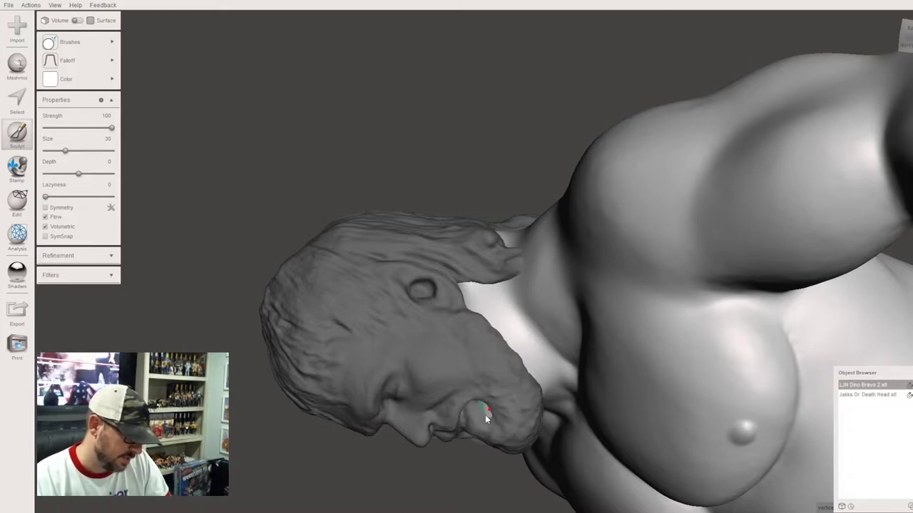
pyautogui.moveTo(486, 411); pyautogui.dragTo(489, 428, button='right')
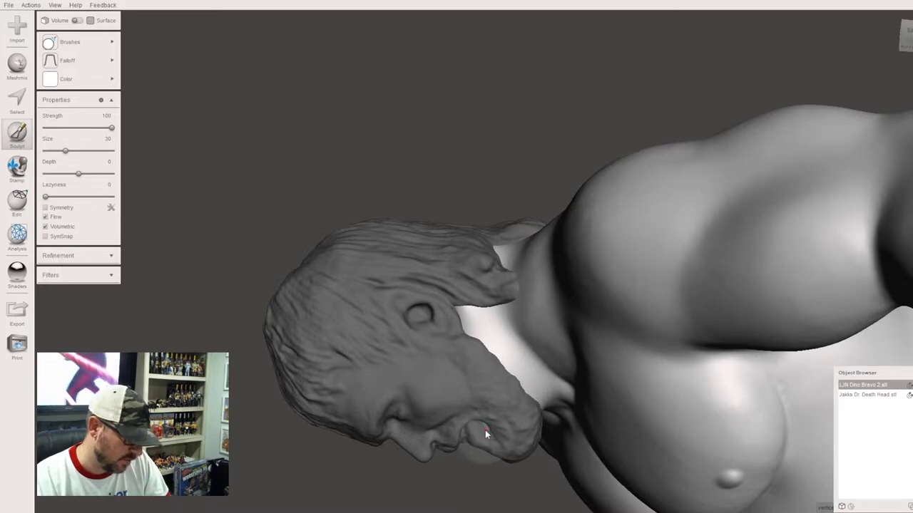
pyautogui.moveTo(487, 431); pyautogui.dragTo(604, 365, button='right')
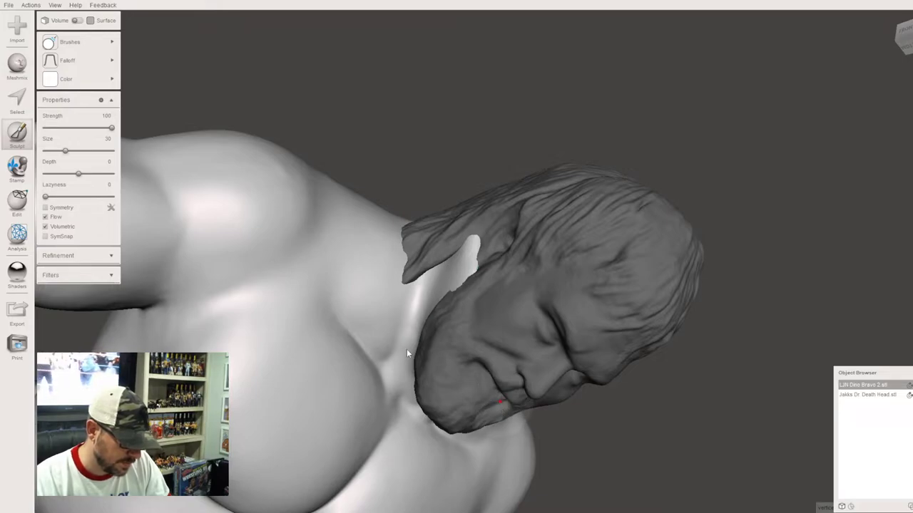
# Step: Bulge the back of the body's neck with the BubbleSmooth brush toward the gap beneath the hair
pyautogui.moveTo(400, 348); pyautogui.dragTo(465, 318, button='right')
pyautogui.moveTo(512, 271); pyautogui.dragTo(428, 319, button='right')
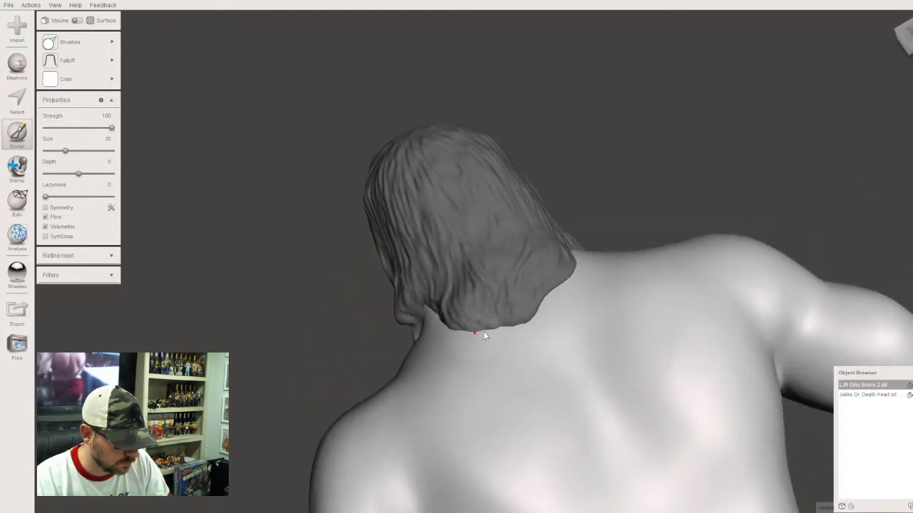
pyautogui.moveTo(552, 299)
pyautogui.mouseDown(button='right')
pyautogui.moveTo(465, 333)
pyautogui.moveTo(397, 291)
pyautogui.moveTo(484, 244)
pyautogui.moveTo(511, 261)
pyautogui.moveTo(508, 303)
pyautogui.moveTo(550, 279)
pyautogui.moveTo(536, 283)
pyautogui.moveTo(512, 253)
pyautogui.moveTo(525, 261)
pyautogui.moveTo(541, 310)
pyautogui.moveTo(499, 328)
pyautogui.mouseUp(button='right')
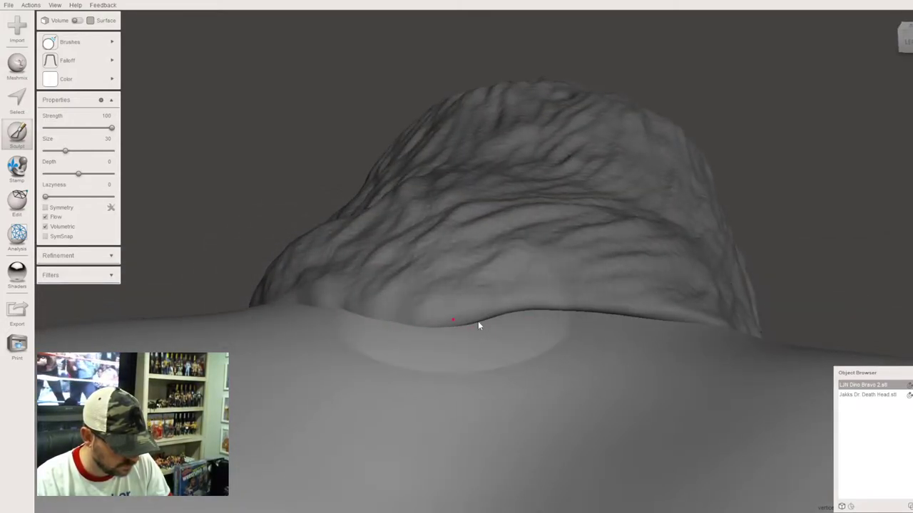
pyautogui.moveTo(620, 323)
pyautogui.mouseDown(button='right')
pyautogui.moveTo(479, 330)
pyautogui.moveTo(483, 290)
pyautogui.moveTo(474, 285)
pyautogui.moveTo(614, 312)
pyautogui.moveTo(603, 288)
pyautogui.moveTo(615, 251)
pyautogui.mouseUp(button='right')
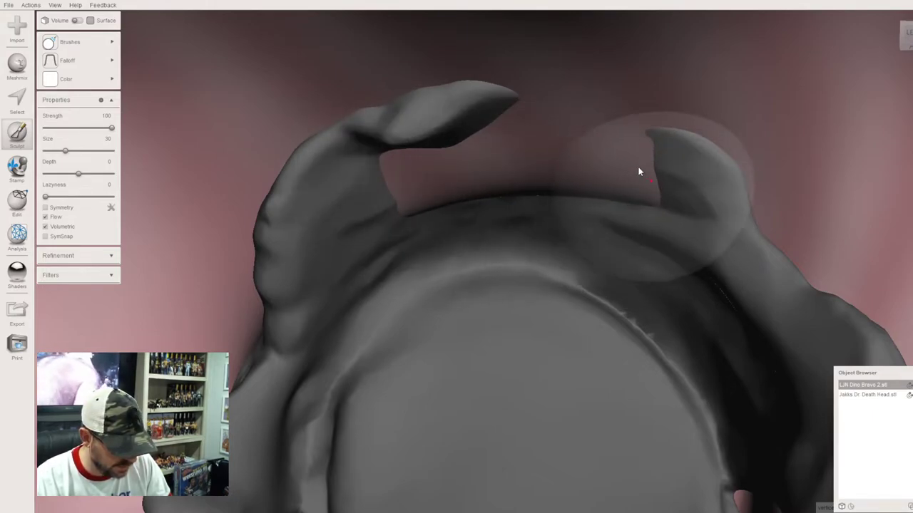
pyautogui.moveTo(614, 224)
pyautogui.mouseDown(button='right')
pyautogui.moveTo(608, 272)
pyautogui.moveTo(568, 287)
pyautogui.moveTo(513, 295)
pyautogui.moveTo(417, 285)
pyautogui.moveTo(416, 302)
pyautogui.moveTo(379, 281)
pyautogui.moveTo(430, 257)
pyautogui.mouseUp(button='right')
pyautogui.moveTo(92, 41)
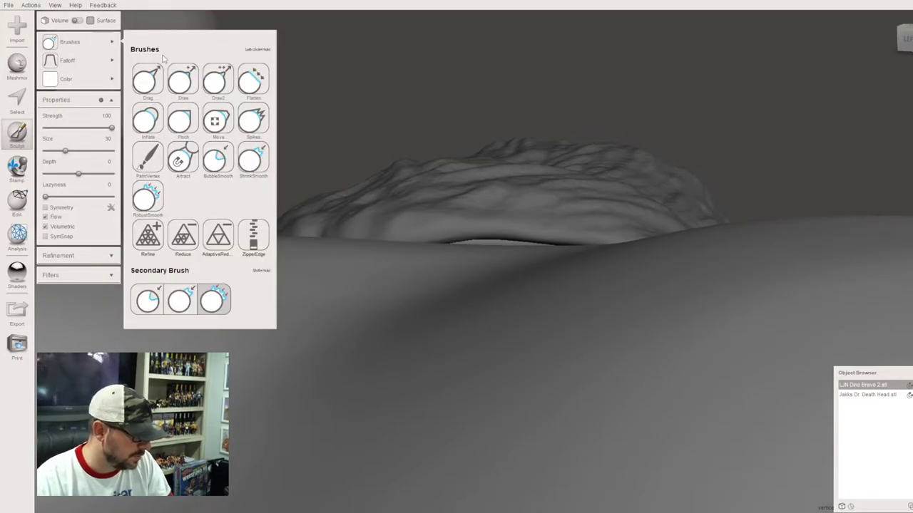
pyautogui.click(205, 161)
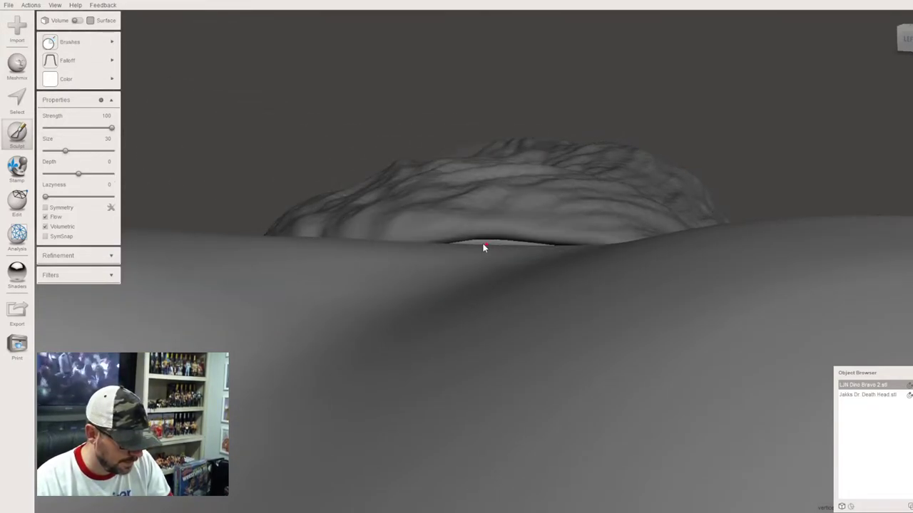
pyautogui.moveTo(458, 244); pyautogui.dragTo(504, 238)
pyautogui.moveTo(504, 240); pyautogui.dragTo(538, 308, button='right')
pyautogui.moveTo(548, 399); pyautogui.dragTo(556, 359, button='right')
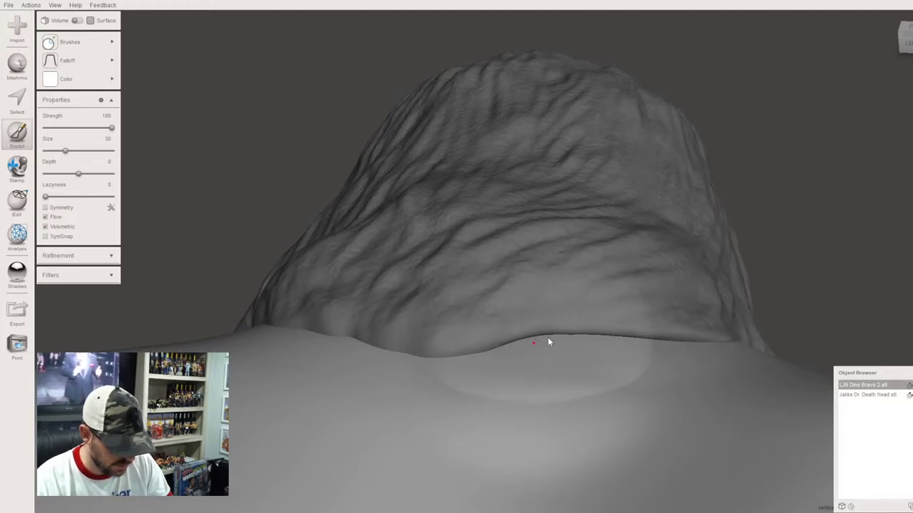
# Step: Close up the remaining opening between the nape and the underside of the hair, brushing along both edges of the hole
pyautogui.moveTo(589, 341); pyautogui.dragTo(548, 83, button='right')
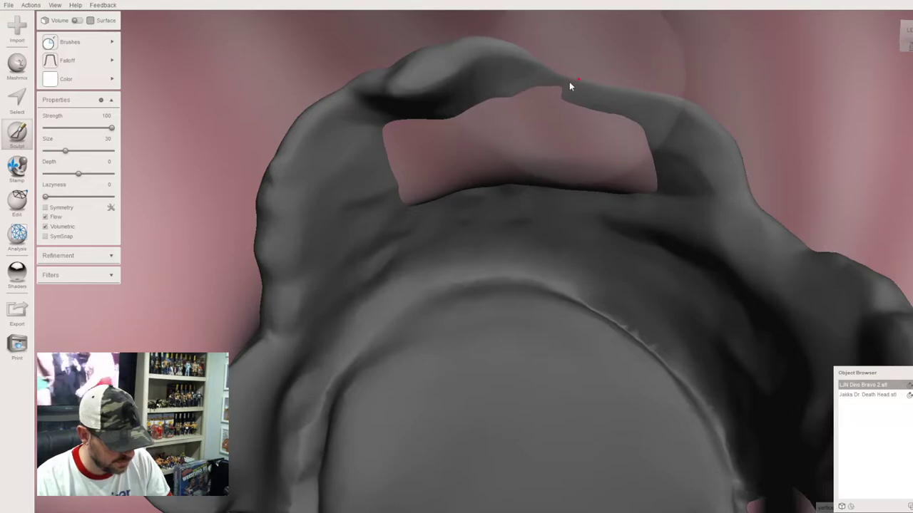
pyautogui.moveTo(562, 84)
pyautogui.mouseDown(button='right')
pyautogui.moveTo(578, 169)
pyautogui.moveTo(564, 326)
pyautogui.moveTo(492, 263)
pyautogui.moveTo(526, 226)
pyautogui.moveTo(522, 159)
pyautogui.moveTo(536, 220)
pyautogui.moveTo(515, 138)
pyautogui.mouseUp(button='right')
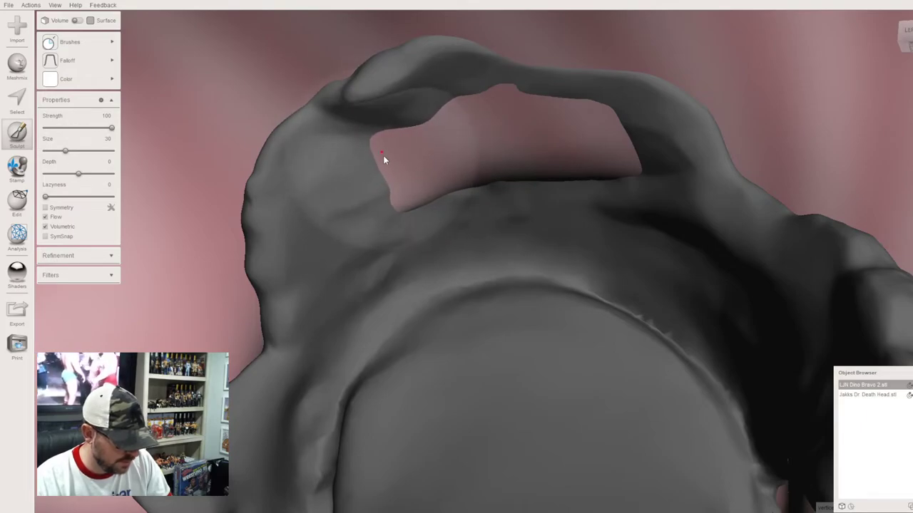
pyautogui.moveTo(383, 155)
pyautogui.mouseDown()
pyautogui.moveTo(397, 178)
pyautogui.moveTo(423, 185)
pyautogui.moveTo(408, 149)
pyautogui.moveTo(506, 174)
pyautogui.moveTo(601, 173)
pyautogui.moveTo(617, 161)
pyautogui.moveTo(607, 142)
pyautogui.moveTo(509, 109)
pyautogui.moveTo(418, 142)
pyautogui.moveTo(399, 162)
pyautogui.moveTo(399, 155)
pyautogui.moveTo(520, 169)
pyautogui.moveTo(597, 164)
pyautogui.moveTo(605, 149)
pyautogui.moveTo(573, 126)
pyautogui.moveTo(468, 118)
pyautogui.moveTo(400, 144)
pyautogui.moveTo(452, 156)
pyautogui.moveTo(550, 159)
pyautogui.moveTo(595, 149)
pyautogui.moveTo(561, 140)
pyautogui.moveTo(459, 157)
pyautogui.mouseUp()
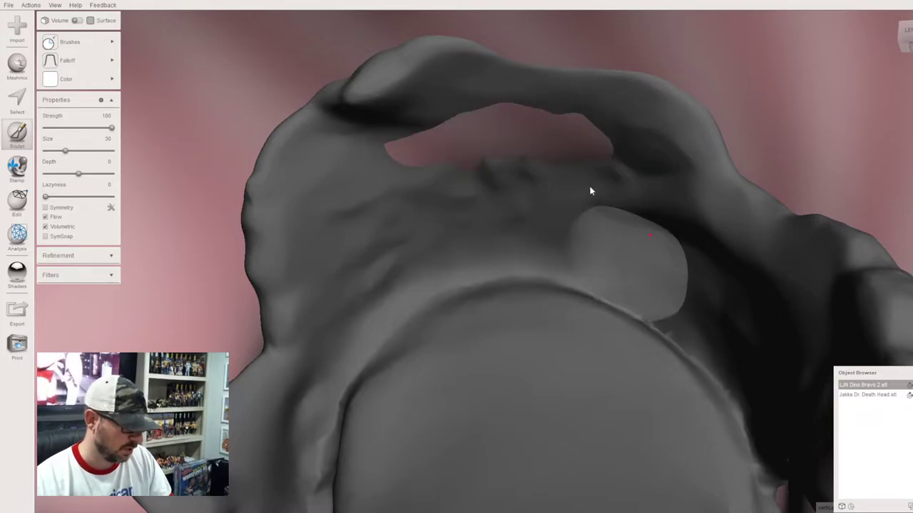
pyautogui.moveTo(574, 192)
pyautogui.mouseDown()
pyautogui.moveTo(573, 143)
pyautogui.moveTo(599, 150)
pyautogui.moveTo(401, 155)
pyautogui.moveTo(538, 147)
pyautogui.moveTo(410, 152)
pyautogui.moveTo(461, 151)
pyautogui.moveTo(482, 165)
pyautogui.mouseUp()
# Step: Shrink the body's neck remnant between the hair and the jawline below the ear with the ShrinkSmooth brush
pyautogui.moveTo(542, 202)
pyautogui.mouseDown(button='right')
pyautogui.moveTo(624, 305)
pyautogui.moveTo(581, 318)
pyautogui.moveTo(482, 279)
pyautogui.moveTo(562, 330)
pyautogui.mouseUp(button='right')
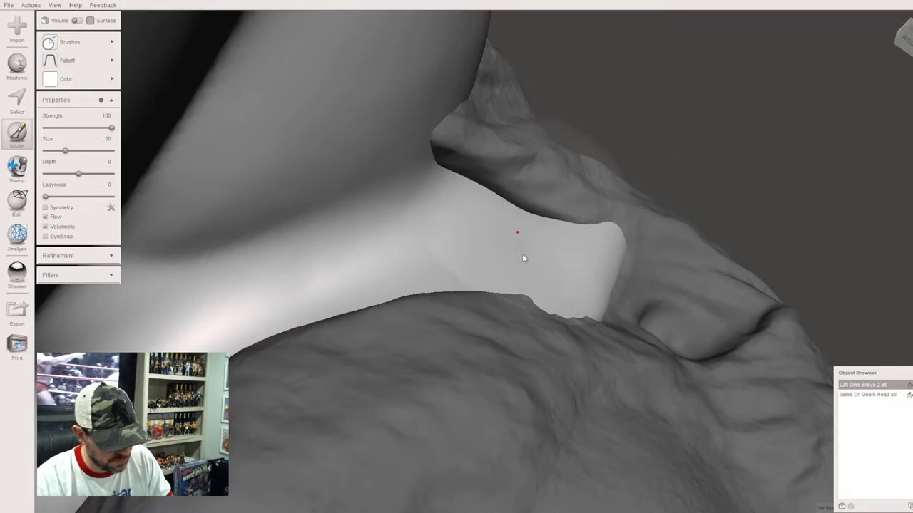
pyautogui.moveTo(521, 268)
pyautogui.mouseDown(button='right')
pyautogui.moveTo(470, 299)
pyautogui.moveTo(438, 259)
pyautogui.mouseUp(button='right')
pyautogui.moveTo(79, 42)
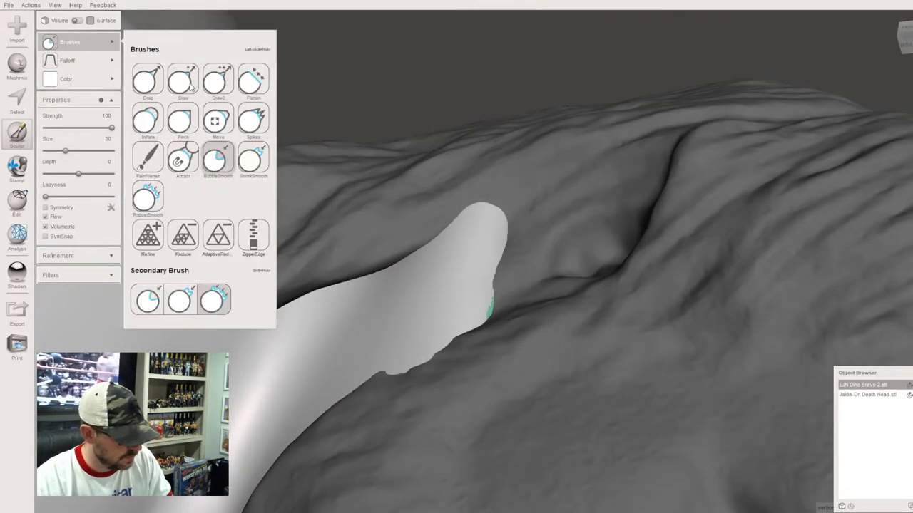
pyautogui.click(253, 159)
pyautogui.moveTo(484, 226); pyautogui.dragTo(479, 233)
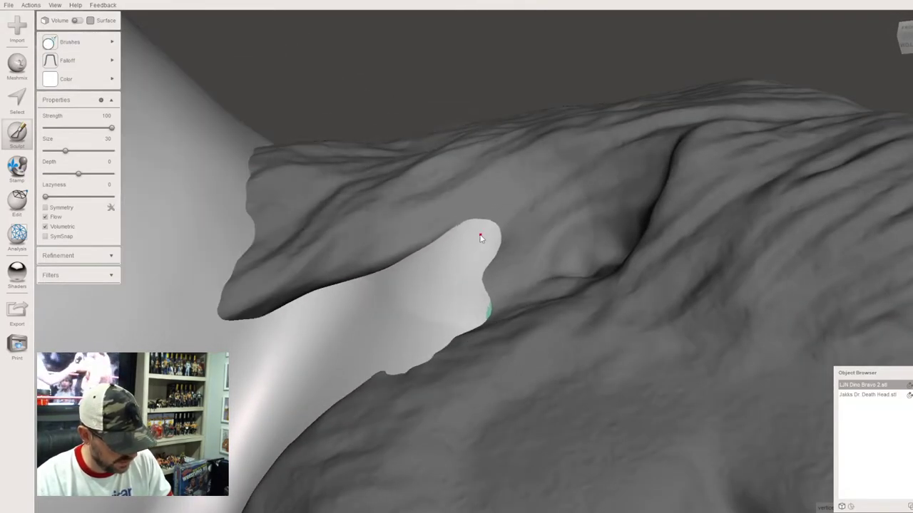
pyautogui.moveTo(448, 270)
pyautogui.mouseDown()
pyautogui.moveTo(437, 317)
pyautogui.moveTo(410, 364)
pyautogui.moveTo(442, 335)
pyautogui.moveTo(488, 242)
pyautogui.moveTo(459, 252)
pyautogui.mouseUp()
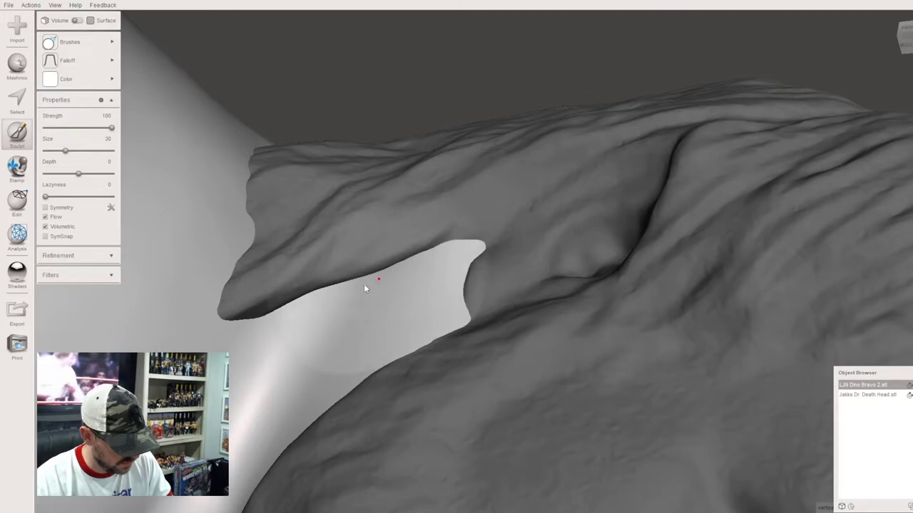
pyautogui.moveTo(437, 318); pyautogui.dragTo(439, 334)
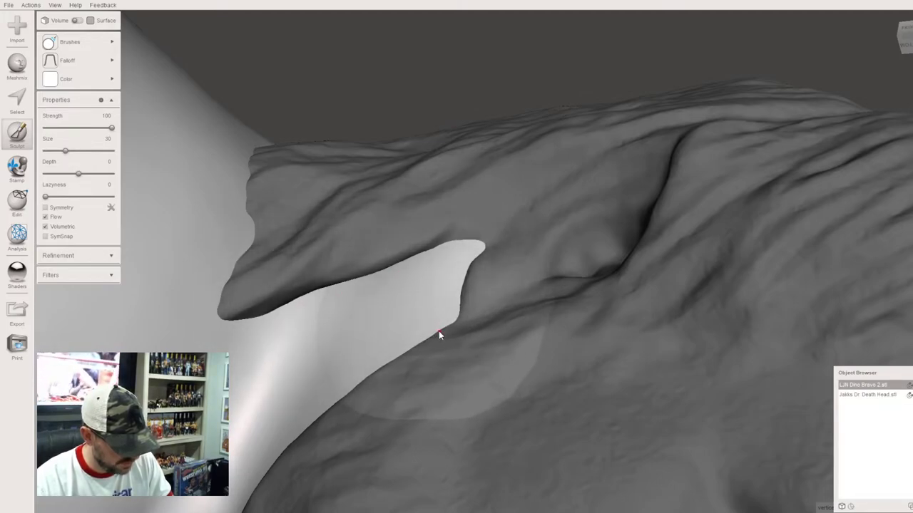
pyautogui.moveTo(432, 331); pyautogui.dragTo(479, 241)
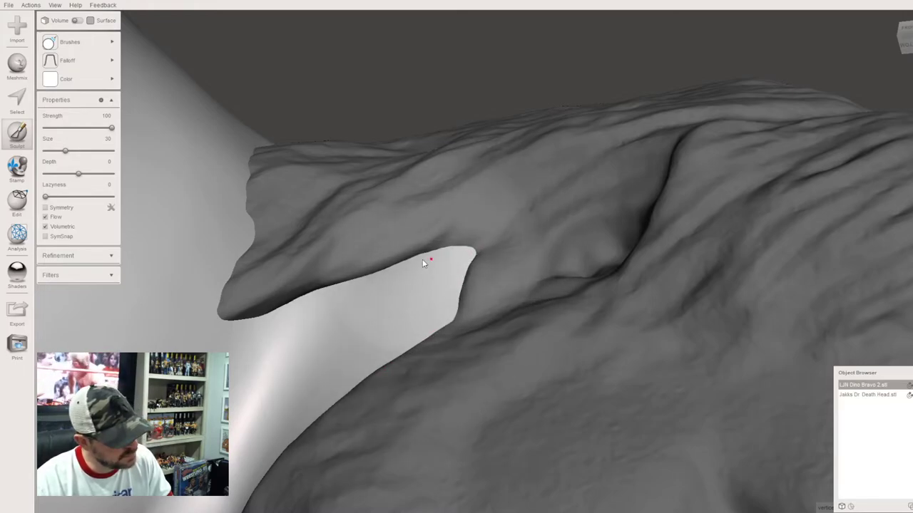
pyautogui.moveTo(420, 260)
pyautogui.mouseDown()
pyautogui.moveTo(469, 272)
pyautogui.moveTo(424, 323)
pyautogui.mouseUp()
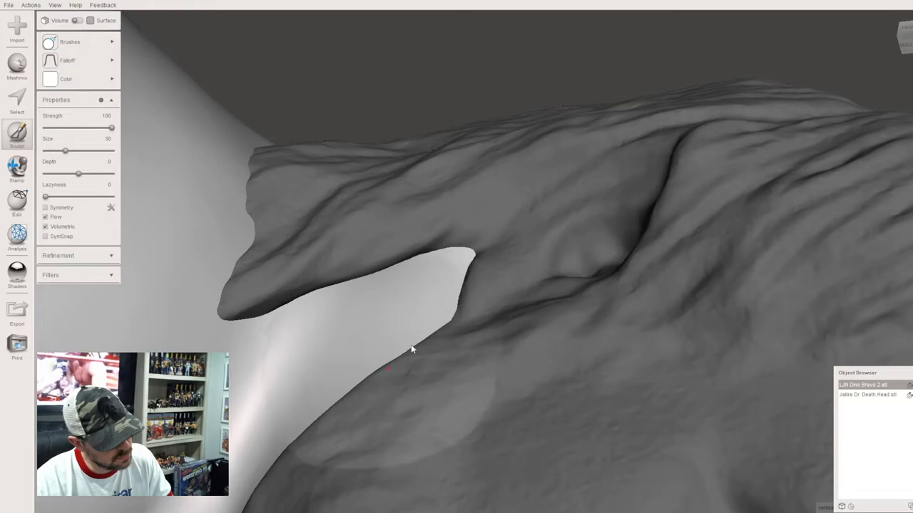
# Step: Examine the hair, nape and jaw seams and the head's alignment on the whole figure from the back, side and front
pyautogui.moveTo(370, 136); pyautogui.dragTo(481, 369, button='right')
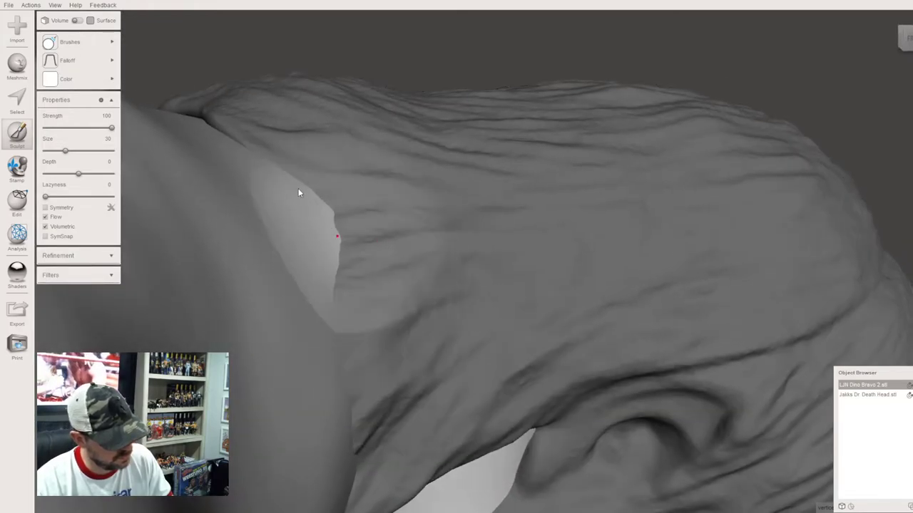
pyautogui.moveTo(298, 193)
pyautogui.mouseDown(button='right')
pyautogui.moveTo(378, 230)
pyautogui.moveTo(373, 255)
pyautogui.mouseUp(button='right')
pyautogui.moveTo(221, 245)
pyautogui.mouseDown(button='right')
pyautogui.moveTo(425, 214)
pyautogui.moveTo(509, 269)
pyautogui.moveTo(599, 447)
pyautogui.moveTo(524, 423)
pyautogui.mouseUp(button='right')
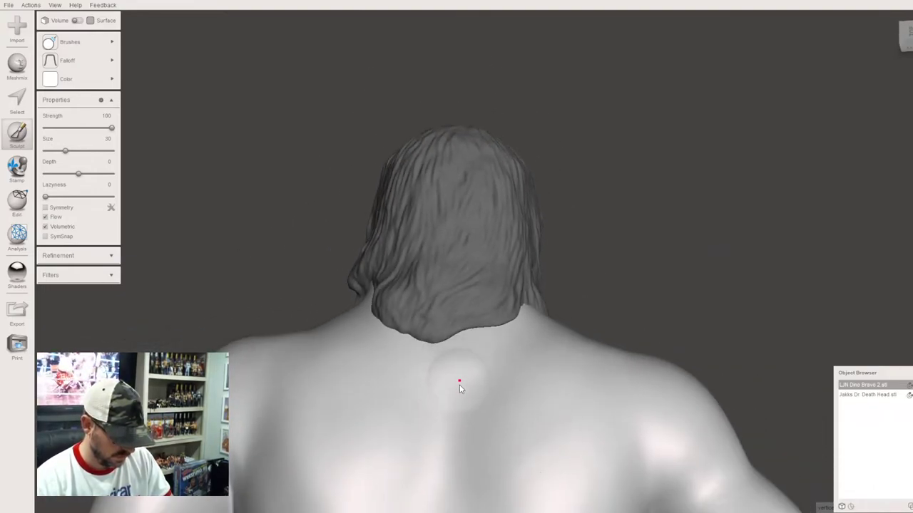
pyautogui.moveTo(356, 308)
pyautogui.mouseDown(button='right')
pyautogui.moveTo(363, 335)
pyautogui.moveTo(461, 430)
pyautogui.moveTo(563, 371)
pyautogui.moveTo(643, 280)
pyautogui.moveTo(674, 185)
pyautogui.moveTo(725, 117)
pyautogui.moveTo(739, 193)
pyautogui.moveTo(628, 282)
pyautogui.moveTo(499, 335)
pyautogui.mouseUp(button='right')
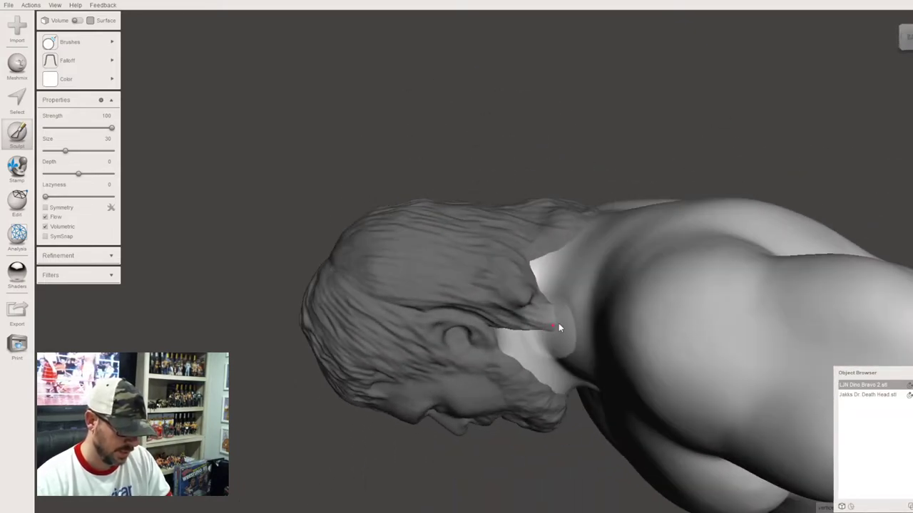
pyautogui.moveTo(587, 237)
pyautogui.mouseDown(button='right')
pyautogui.moveTo(539, 238)
pyautogui.moveTo(449, 326)
pyautogui.moveTo(411, 336)
pyautogui.moveTo(418, 306)
pyautogui.moveTo(406, 277)
pyautogui.moveTo(677, 407)
pyautogui.moveTo(678, 307)
pyautogui.moveTo(778, 302)
pyautogui.moveTo(751, 263)
pyautogui.moveTo(762, 300)
pyautogui.moveTo(678, 301)
pyautogui.moveTo(711, 289)
pyautogui.moveTo(681, 302)
pyautogui.moveTo(853, 190)
pyautogui.moveTo(786, 175)
pyautogui.mouseUp(button='right')
pyautogui.scroll(-8, 692, 211)
pyautogui.moveTo(711, 336); pyautogui.dragTo(740, 265, button='right')
pyautogui.scroll(6, 604, 239)
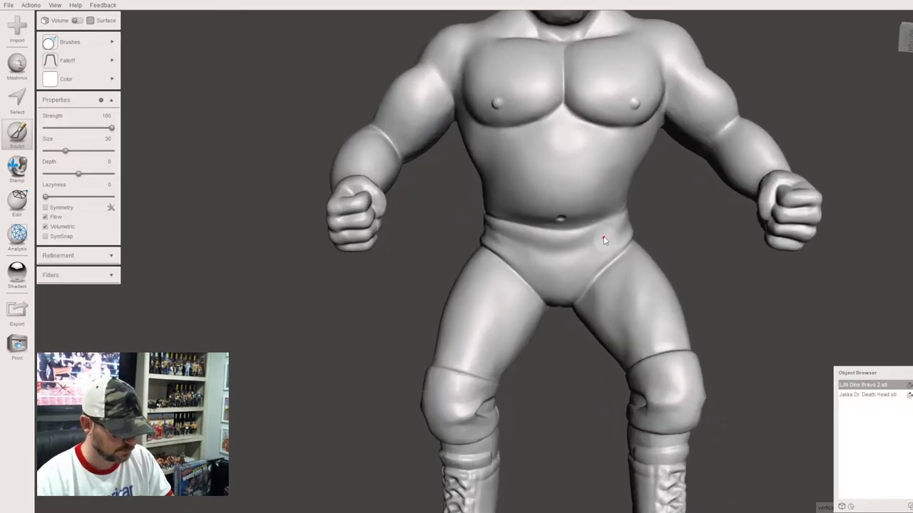
pyautogui.moveTo(602, 242); pyautogui.dragTo(591, 302, button='middle')
pyautogui.scroll(2, 591, 299)
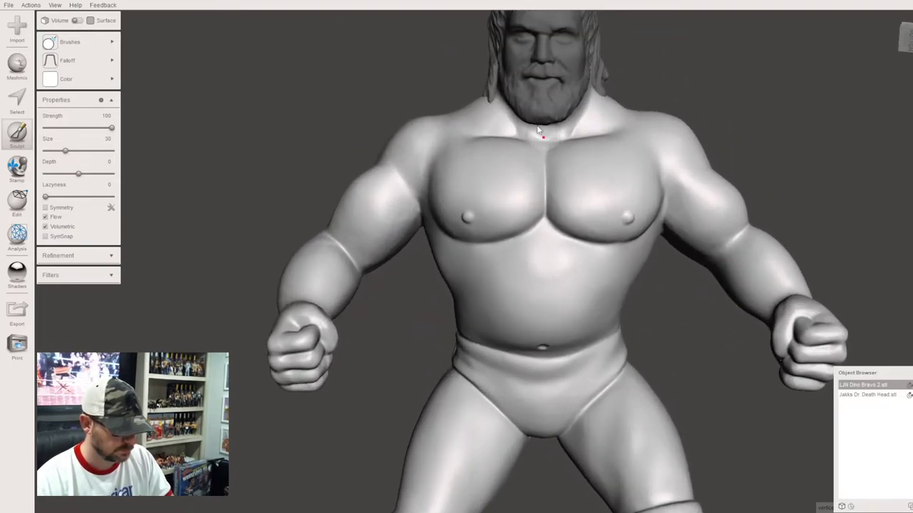
pyautogui.moveTo(556, 190); pyautogui.dragTo(518, 171, button='right')
pyautogui.scroll(-4, 597, 283)
pyautogui.moveTo(598, 283); pyautogui.dragTo(587, 269, button='middle')
pyautogui.moveTo(586, 269); pyautogui.dragTo(625, 266, button='right')
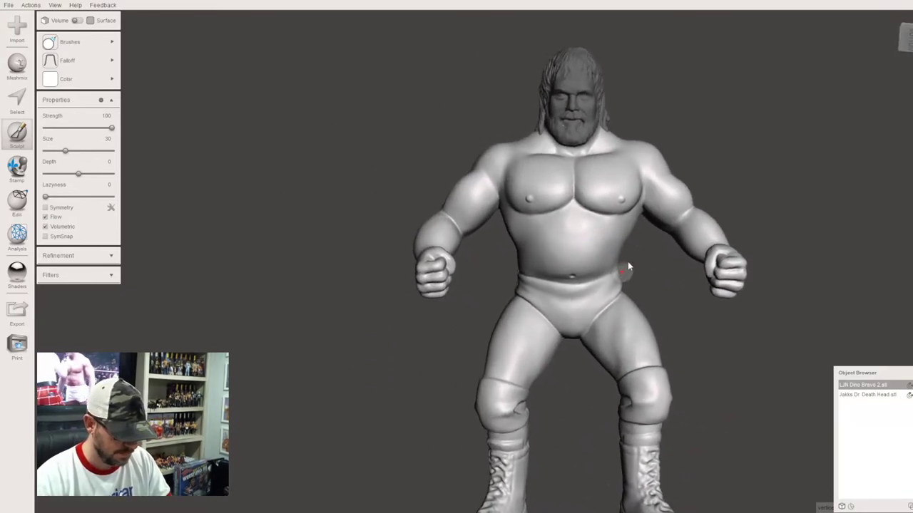
pyautogui.scroll(5, 628, 261)
pyautogui.scroll(3, 569, 327)
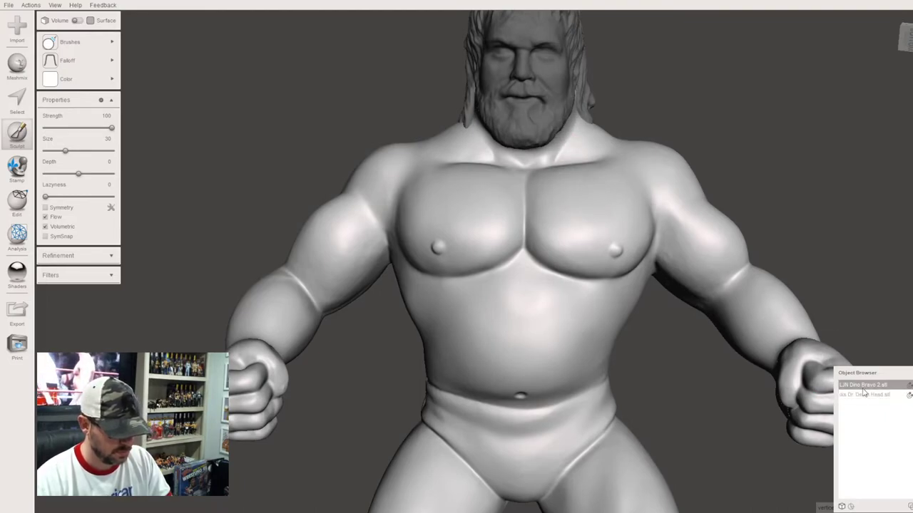
# Step: Transform the Jakks Dr. Death head, shifting it slightly and tilting it sideways by about 3° in the front view
pyautogui.click(866, 398)
pyautogui.moveTo(637, 171); pyautogui.dragTo(637, 210, button='middle')
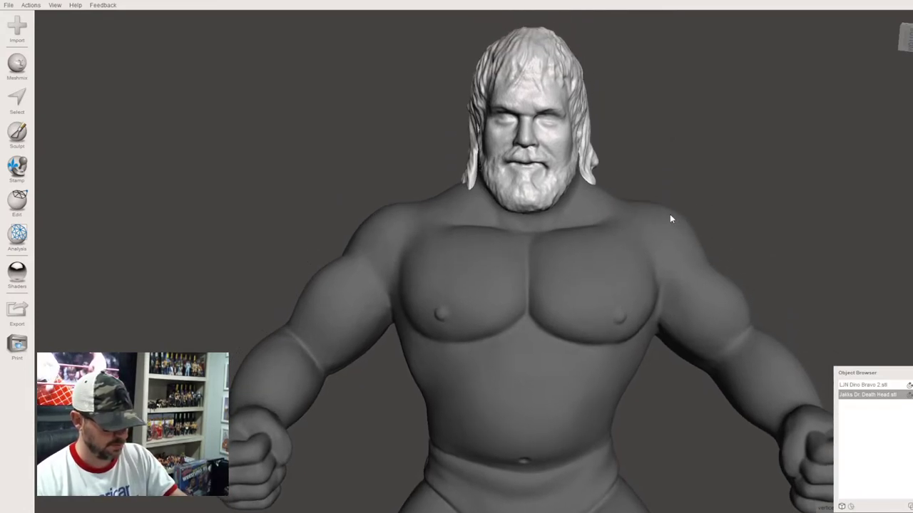
pyautogui.press('t')
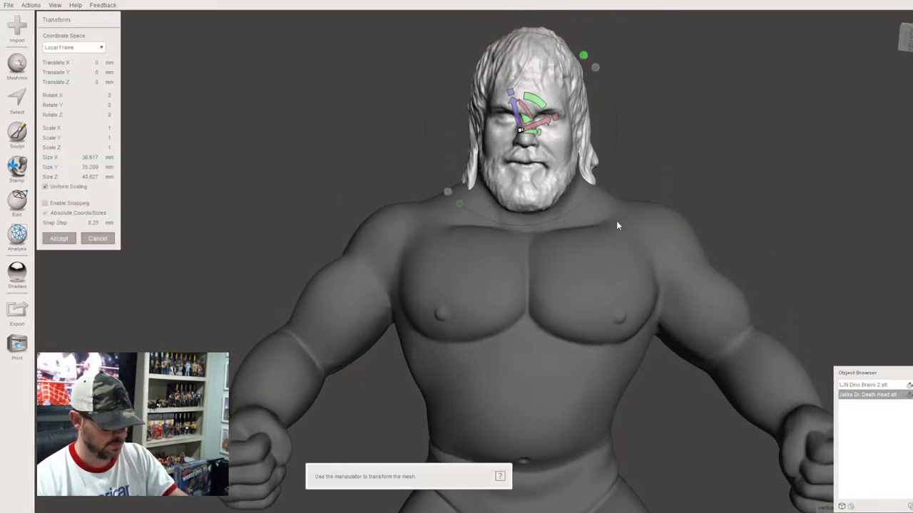
pyautogui.moveTo(596, 199); pyautogui.dragTo(591, 215, button='middle')
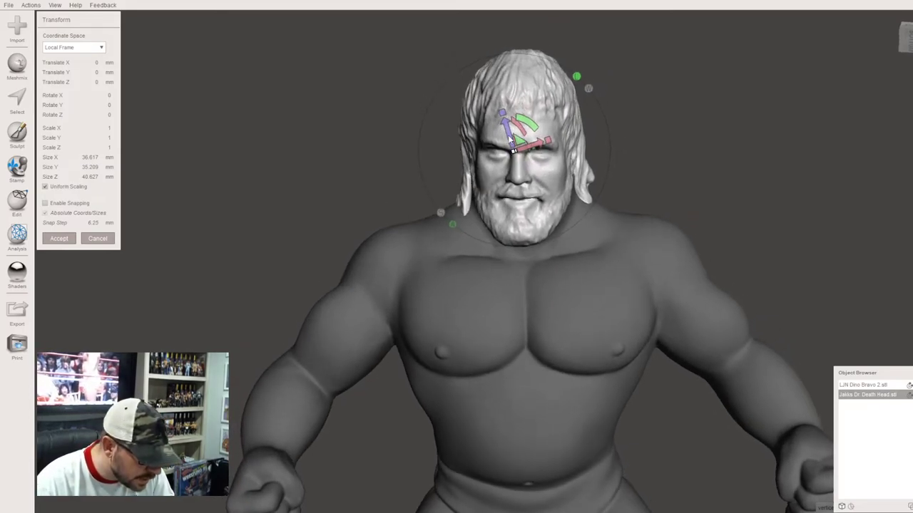
pyautogui.moveTo(510, 139)
pyautogui.mouseDown()
pyautogui.moveTo(508, 107)
pyautogui.moveTo(523, 144)
pyautogui.moveTo(519, 134)
pyautogui.mouseUp()
pyautogui.moveTo(519, 134); pyautogui.dragTo(527, 102, button='right')
pyautogui.moveTo(537, 102); pyautogui.dragTo(540, 104)
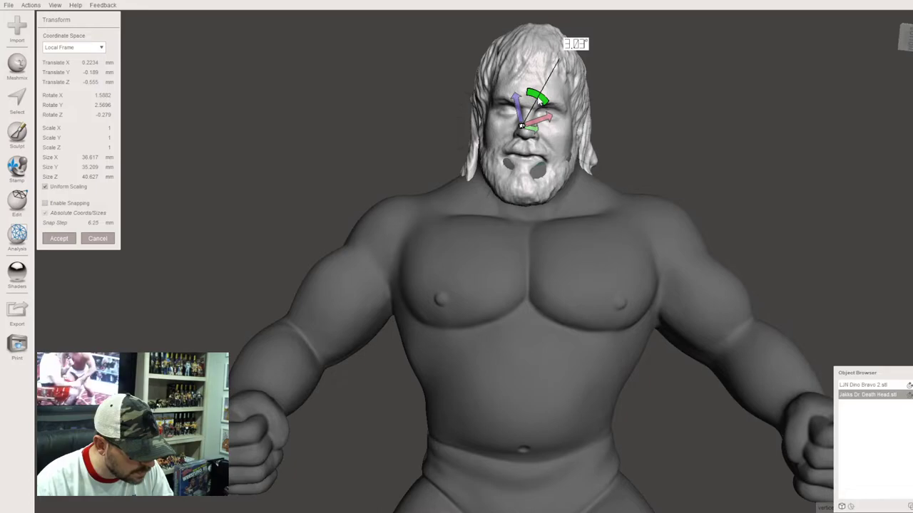
# Step: Pitch the head by about -3.4° in profile and shift it sideways to centre it over the neck
pyautogui.moveTo(586, 134); pyautogui.dragTo(384, 308, button='right')
pyautogui.moveTo(324, 330); pyautogui.dragTo(328, 331)
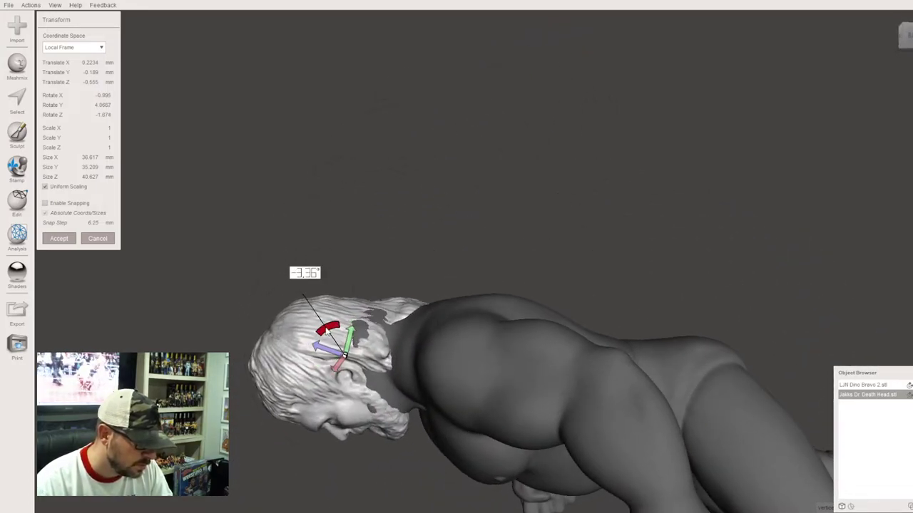
pyautogui.moveTo(328, 332); pyautogui.dragTo(479, 201, button='right')
pyautogui.moveTo(539, 171); pyautogui.dragTo(539, 175, button='right')
pyautogui.moveTo(528, 151); pyautogui.dragTo(545, 152)
# Step: Turn the head about 5° around its vertical axis, tilt it sideways by about -4° and shift it across the neck
pyautogui.moveTo(614, 192); pyautogui.dragTo(524, 230, button='right')
pyautogui.moveTo(582, 251); pyautogui.dragTo(568, 411, button='right')
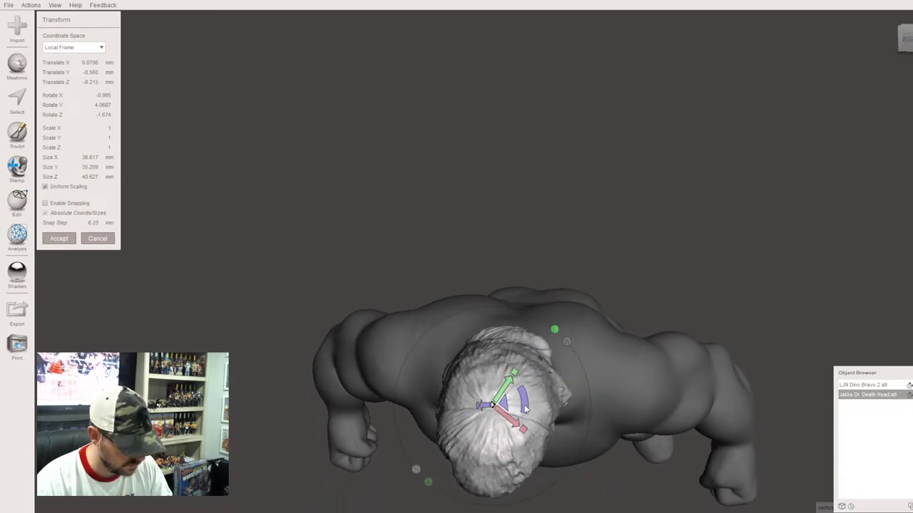
pyautogui.moveTo(524, 407); pyautogui.dragTo(524, 404)
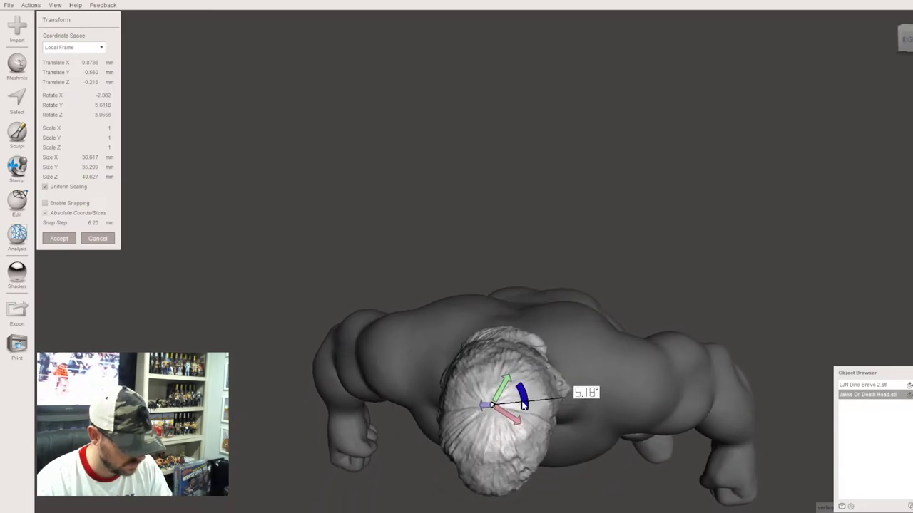
pyautogui.moveTo(524, 405); pyautogui.dragTo(590, 276, button='right')
pyautogui.moveTo(537, 94); pyautogui.dragTo(534, 92)
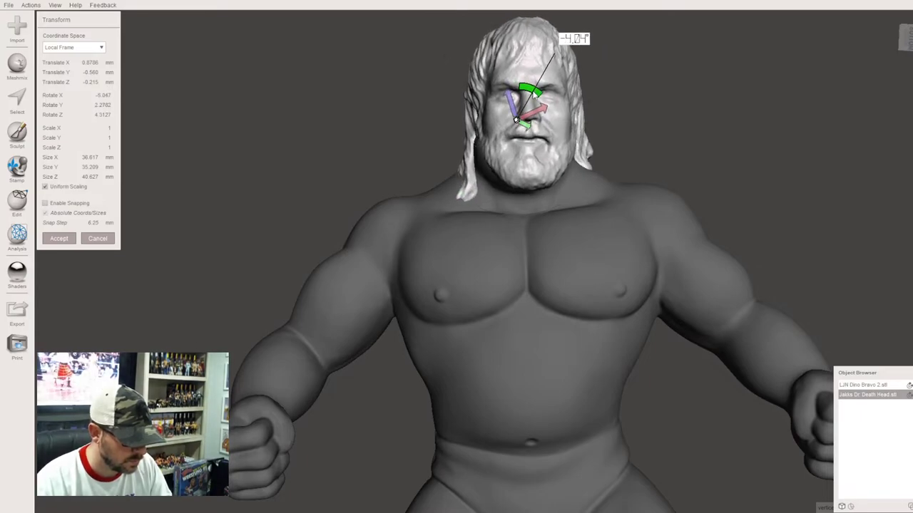
pyautogui.moveTo(532, 110); pyautogui.dragTo(512, 118)
# Step: Fine-tune the head's turn from above and its fit in profile, reaching rotations of about -4.3°, 1.7° and 2.4° in X, Y and Z
pyautogui.moveTo(538, 125); pyautogui.dragTo(540, 329, button='right')
pyautogui.moveTo(532, 347); pyautogui.dragTo(531, 348)
pyautogui.moveTo(531, 348); pyautogui.dragTo(362, 371, button='right')
pyautogui.moveTo(354, 342); pyautogui.dragTo(356, 335)
pyautogui.moveTo(391, 360); pyautogui.dragTo(520, 237, button='right')
# Step: Nudge the head sideways over the neck to a translation of about X 0.27, Y 0.04 and Z -2.29 mm
pyautogui.scroll(-5, 542, 276)
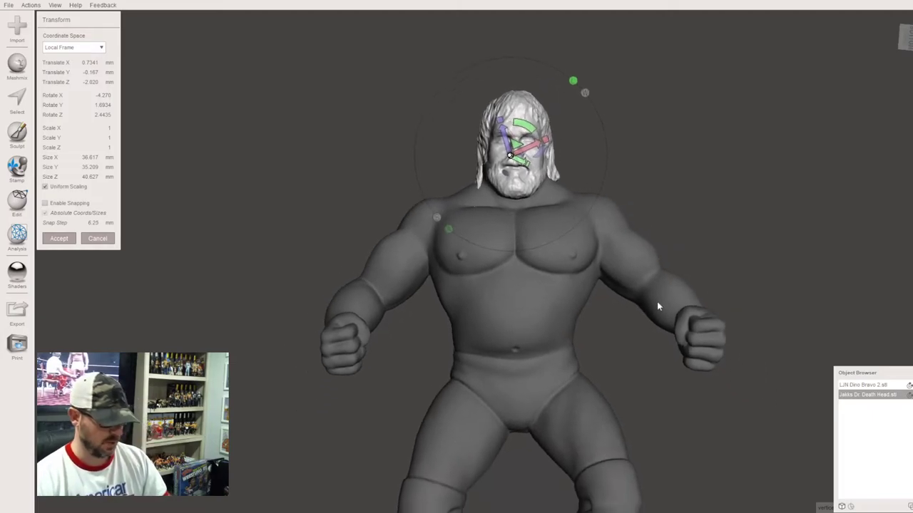
pyautogui.scroll(5, 659, 329)
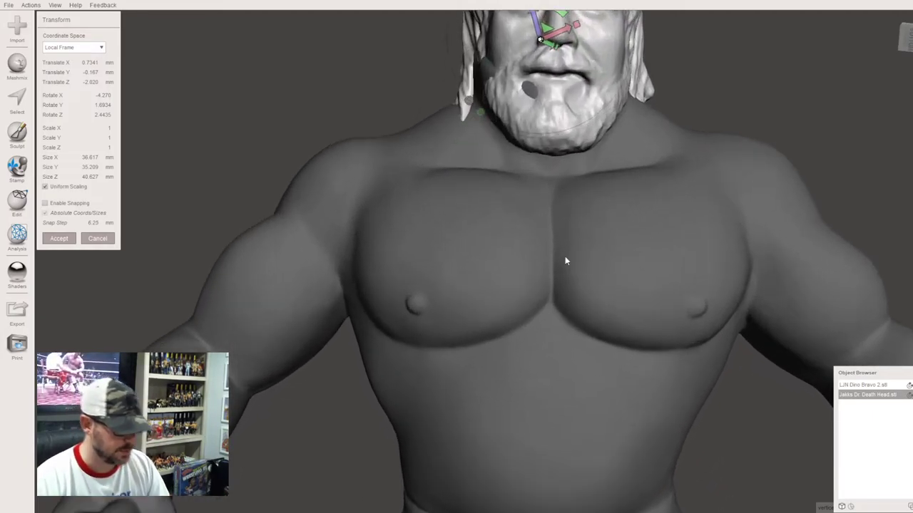
pyautogui.moveTo(563, 32); pyautogui.dragTo(562, 33)
pyautogui.moveTo(561, 32); pyautogui.dragTo(530, 331, button='right')
pyautogui.scroll(5, 508, 313)
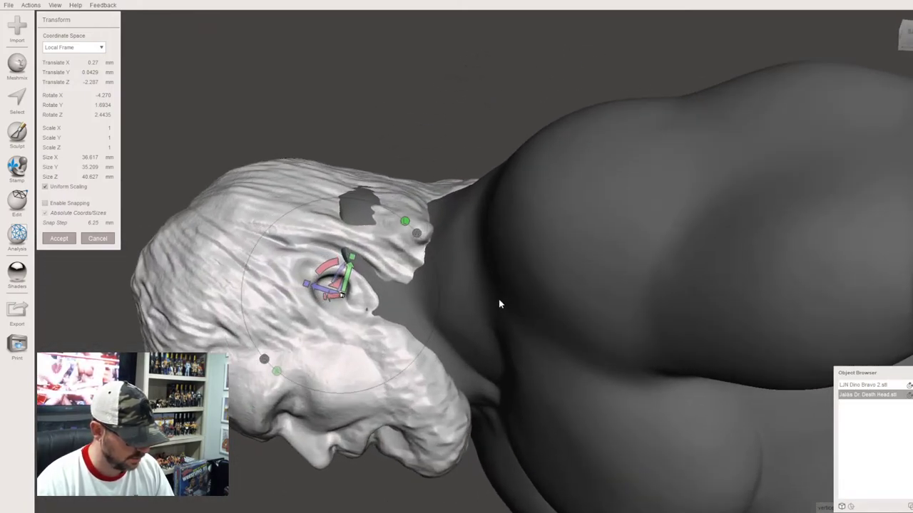
pyautogui.moveTo(499, 299); pyautogui.dragTo(533, 238, button='right')
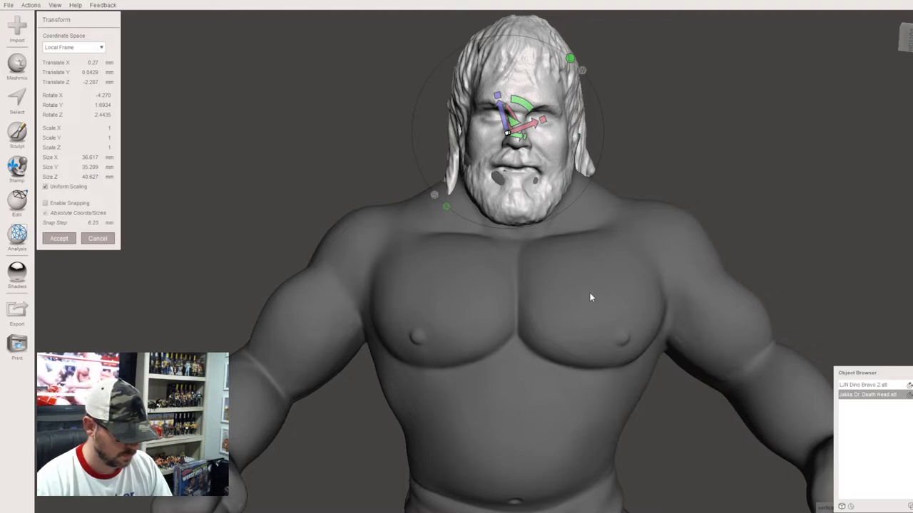
# Step: Accept the head's transform at its current position and rotation
pyautogui.moveTo(591, 297); pyautogui.dragTo(692, 376, button='right')
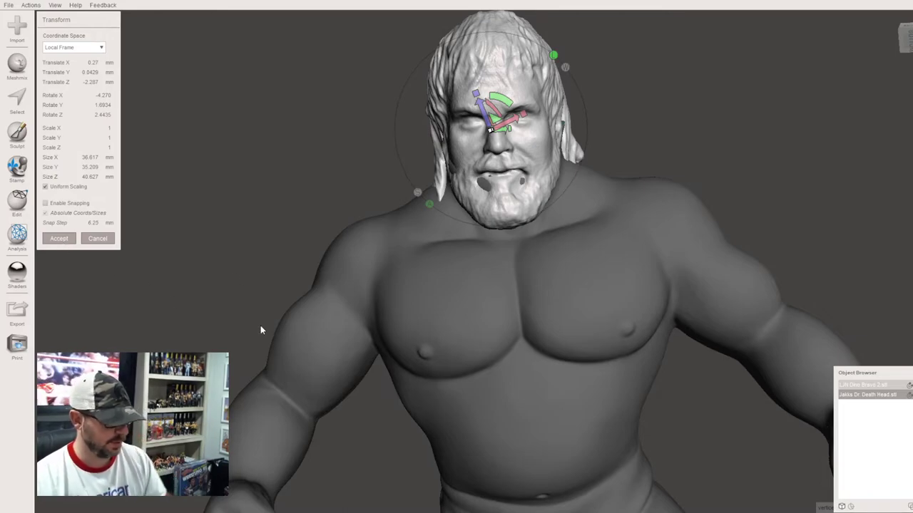
pyautogui.press('a')
pyautogui.click(305, 331)
pyautogui.moveTo(305, 332); pyautogui.dragTo(496, 263, button='right')
pyautogui.click(865, 394)
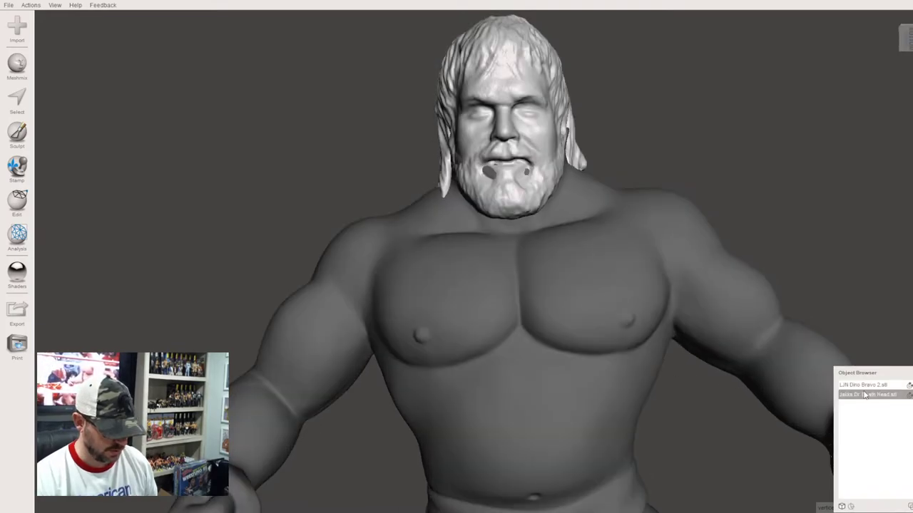
# Step: Smooth away the Dino Bravo body mesh poking through the beard and mouth with the ShrinkSmooth brush at strength 100 and size 30
pyautogui.click(864, 385)
pyautogui.scroll(2, 509, 262)
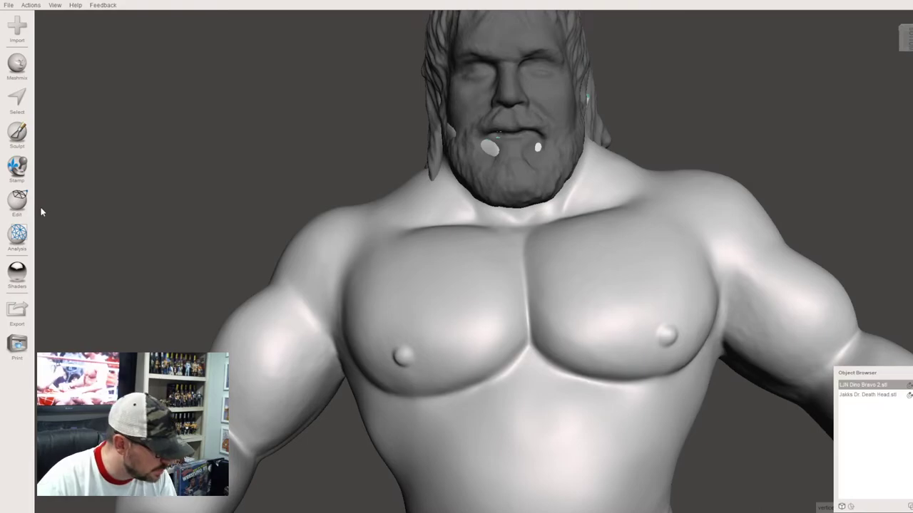
pyautogui.click(19, 142)
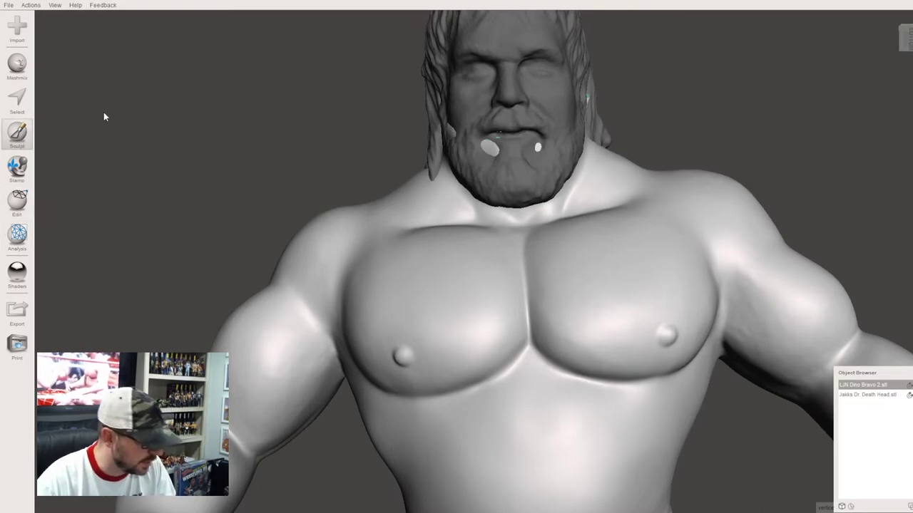
pyautogui.click(68, 43)
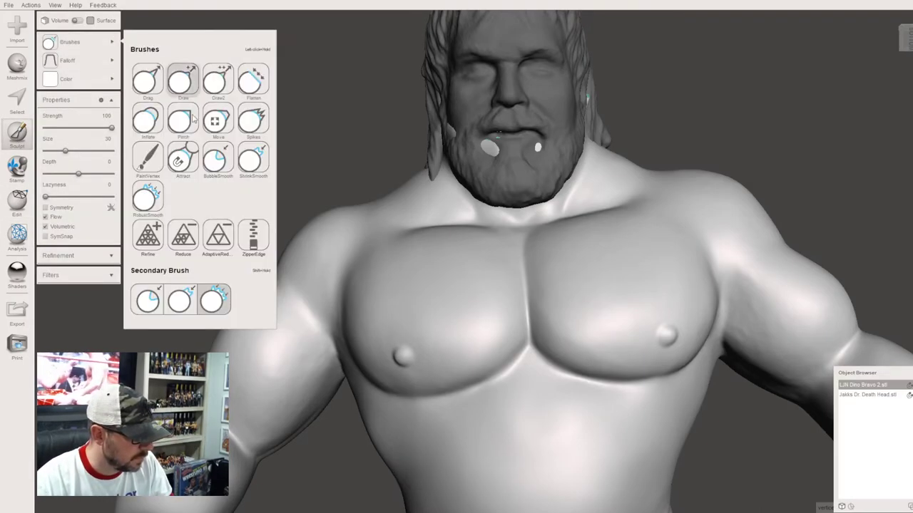
pyautogui.click(249, 159)
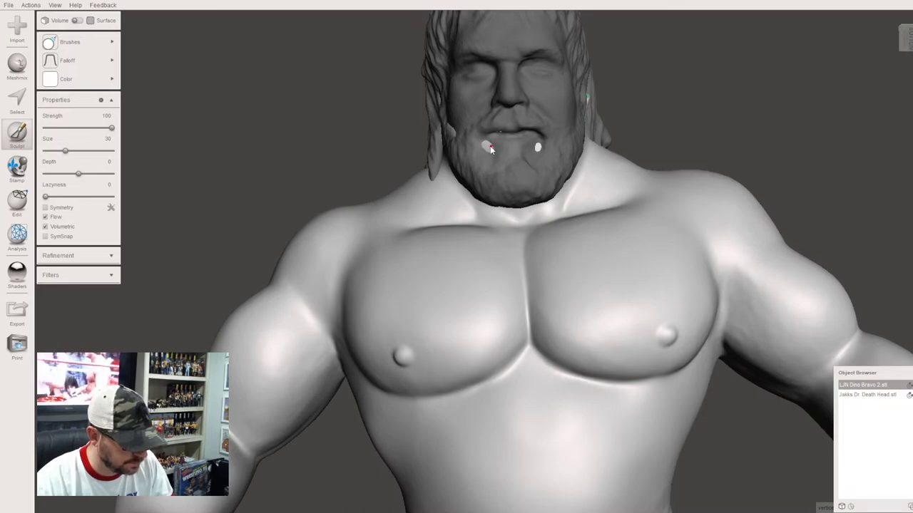
pyautogui.click(489, 146)
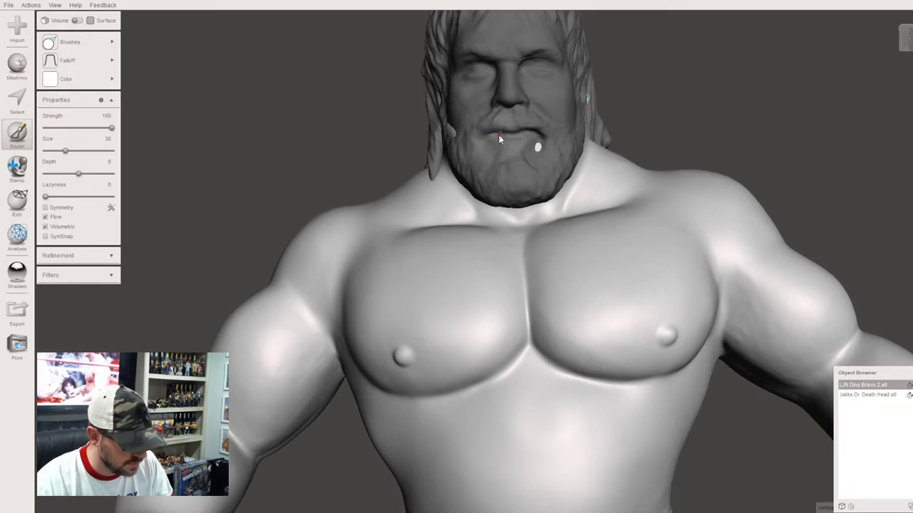
pyautogui.click(498, 135)
pyautogui.moveTo(498, 136); pyautogui.dragTo(538, 148)
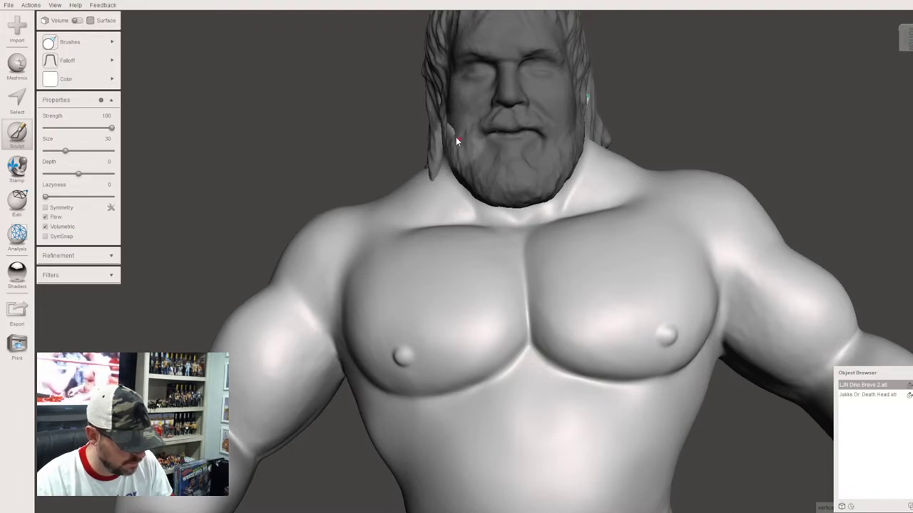
# Step: Smooth down the body's neck mesh beside the figure's right ear and jaw
pyautogui.moveTo(453, 136); pyautogui.dragTo(606, 210, button='right')
pyautogui.moveTo(607, 211); pyautogui.dragTo(602, 209)
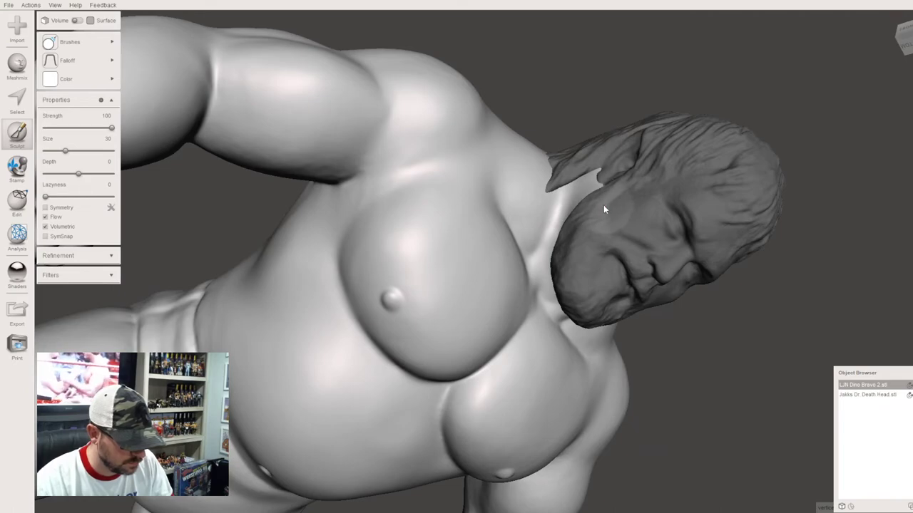
pyautogui.moveTo(597, 175); pyautogui.dragTo(599, 194)
# Step: Shrink the neck mesh poking through the hair at the back and left side of the head with ShrinkSmooth strokes
pyautogui.moveTo(611, 231); pyautogui.dragTo(580, 253, button='right')
pyautogui.moveTo(579, 201); pyautogui.dragTo(520, 215, button='right')
pyautogui.moveTo(472, 84); pyautogui.dragTo(518, 226, button='right')
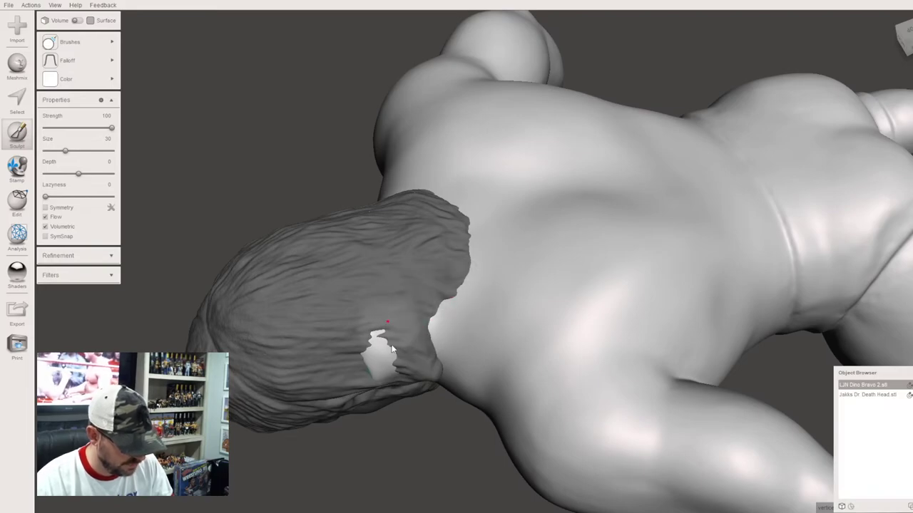
pyautogui.moveTo(406, 311); pyautogui.dragTo(370, 251, button='right')
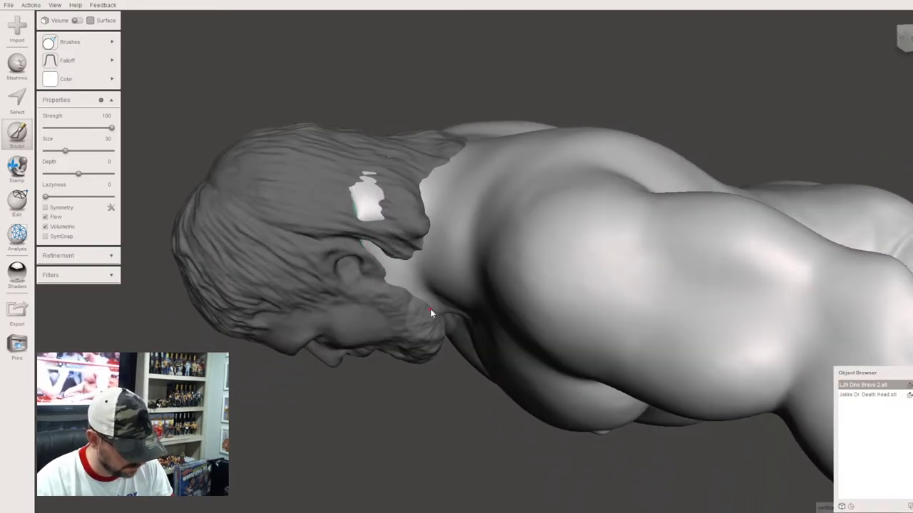
pyautogui.click(369, 178)
pyautogui.moveTo(369, 207); pyautogui.dragTo(369, 207)
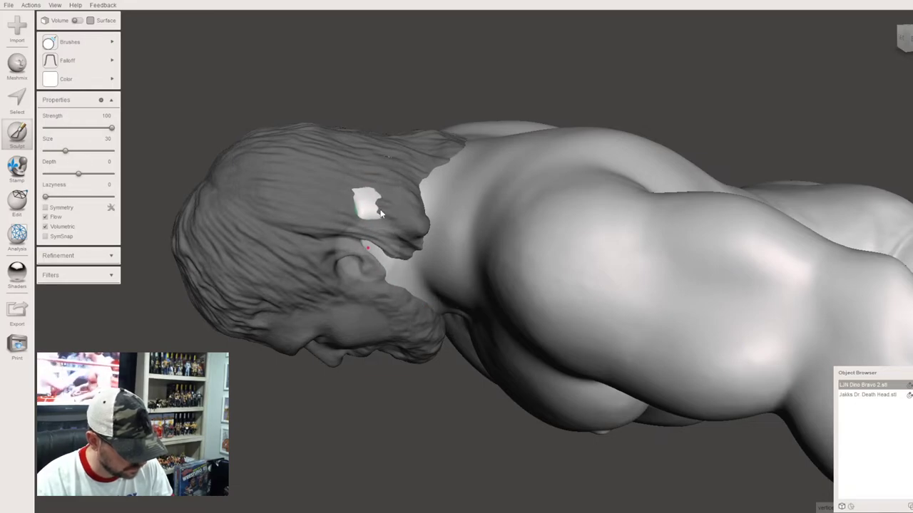
pyautogui.moveTo(369, 207); pyautogui.dragTo(378, 167, button='right')
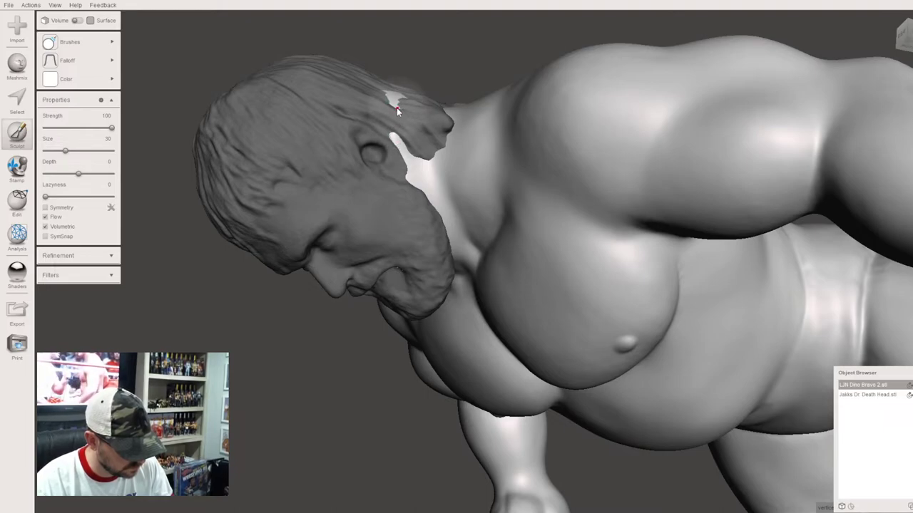
pyautogui.moveTo(396, 108)
pyautogui.mouseDown()
pyautogui.moveTo(389, 94)
pyautogui.moveTo(400, 98)
pyautogui.moveTo(384, 95)
pyautogui.moveTo(409, 100)
pyautogui.moveTo(396, 132)
pyautogui.moveTo(418, 189)
pyautogui.mouseUp()
# Step: Smooth the neck mesh behind and below the figure's left ear
pyautogui.moveTo(482, 145)
pyautogui.mouseDown(button='right')
pyautogui.moveTo(717, 191)
pyautogui.moveTo(663, 244)
pyautogui.moveTo(622, 241)
pyautogui.mouseUp(button='right')
pyautogui.moveTo(616, 230)
pyautogui.mouseDown()
pyautogui.moveTo(603, 251)
pyautogui.moveTo(618, 244)
pyautogui.moveTo(571, 272)
pyautogui.moveTo(581, 235)
pyautogui.moveTo(575, 169)
pyautogui.moveTo(579, 288)
pyautogui.mouseUp()
pyautogui.moveTo(579, 288)
pyautogui.mouseDown(button='right')
pyautogui.moveTo(511, 229)
pyautogui.moveTo(375, 206)
pyautogui.mouseUp(button='right')
pyautogui.moveTo(364, 198); pyautogui.dragTo(348, 164)
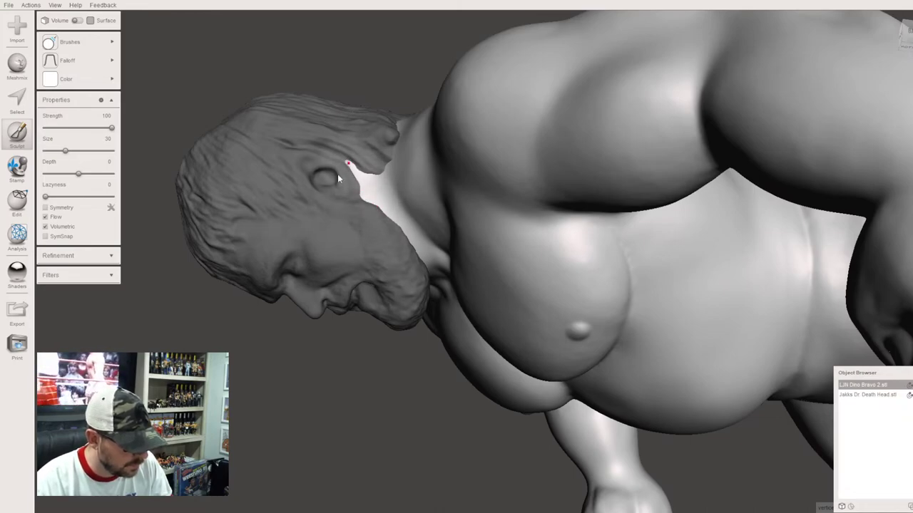
# Step: Push the neck mesh behind the figure's left ear inward with the Move brush and switch back to the ShrinkSmooth brush
pyautogui.scroll(3, 359, 232)
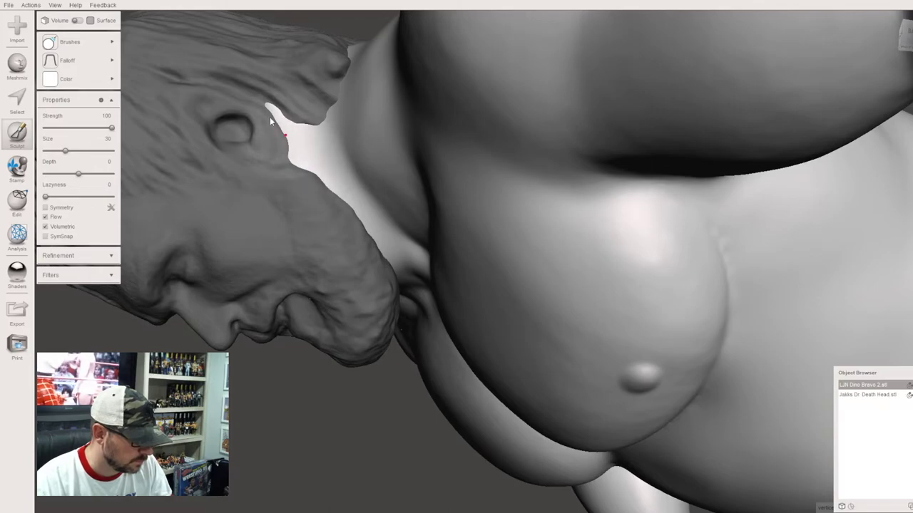
pyautogui.click(70, 42)
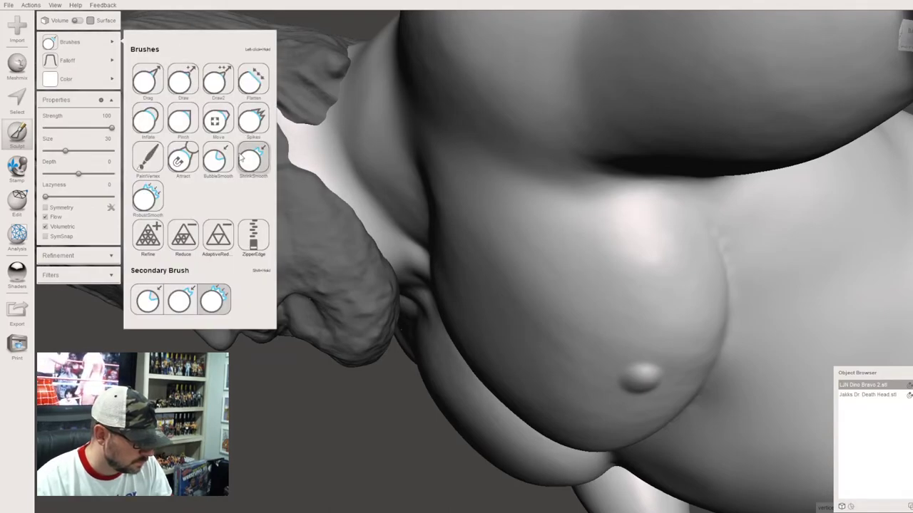
pyautogui.click(218, 121)
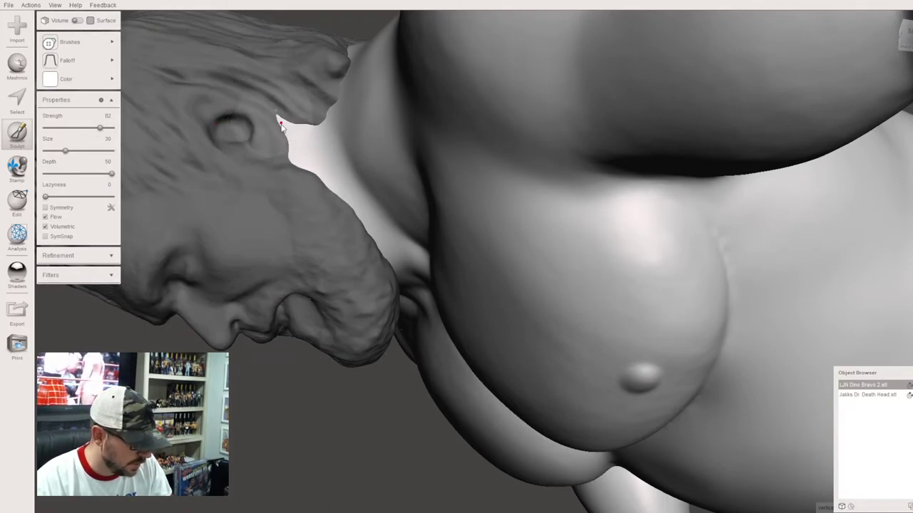
pyautogui.moveTo(281, 127); pyautogui.dragTo(295, 145)
pyautogui.moveTo(322, 175); pyautogui.dragTo(335, 129, button='right')
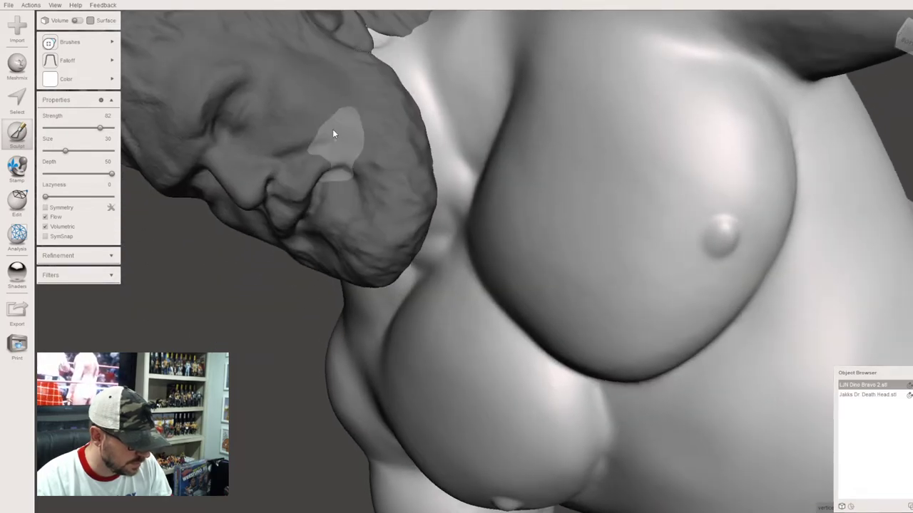
pyautogui.moveTo(365, 64); pyautogui.dragTo(276, 206, button='right')
pyautogui.click(71, 41)
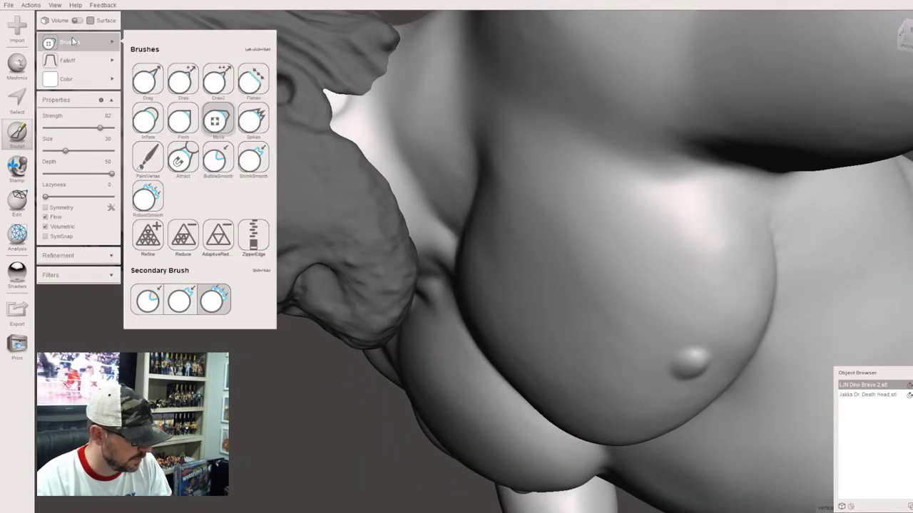
pyautogui.click(253, 160)
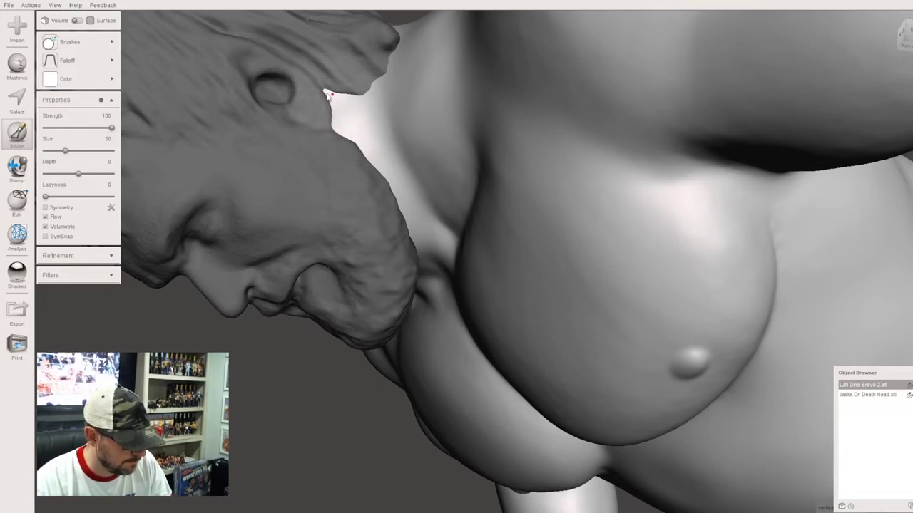
# Step: Examine the whole figure from the front and sides for neck mesh poking through and for the head's fit
pyautogui.moveTo(352, 249); pyautogui.dragTo(457, 265, button='right')
pyautogui.scroll(-5, 507, 291)
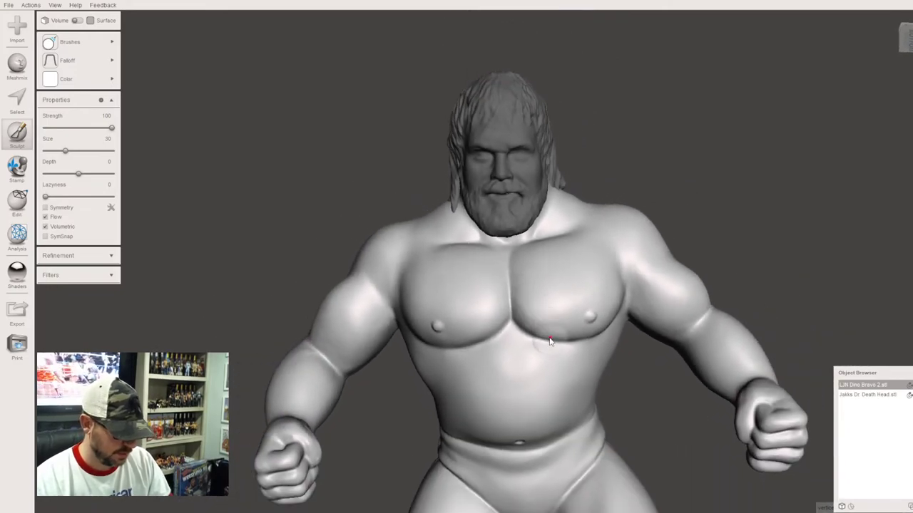
pyautogui.scroll(-5, 563, 328)
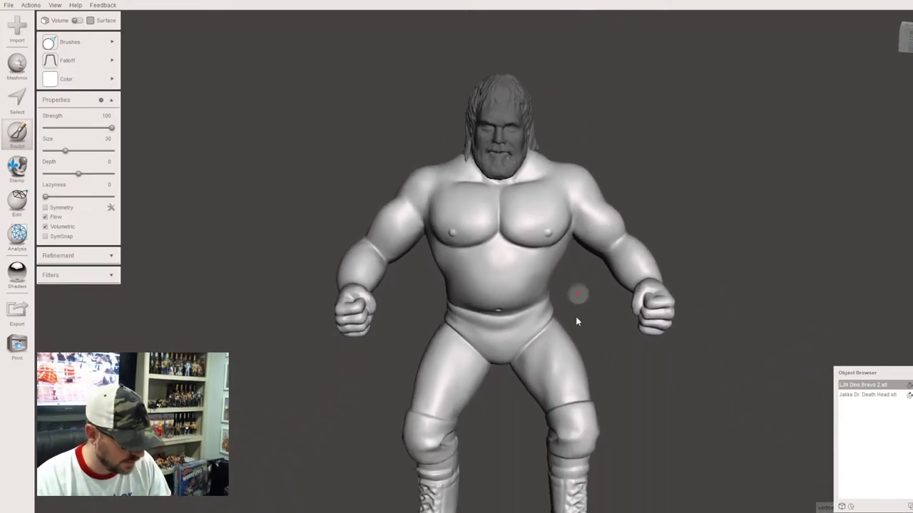
pyautogui.scroll(-3, 577, 318)
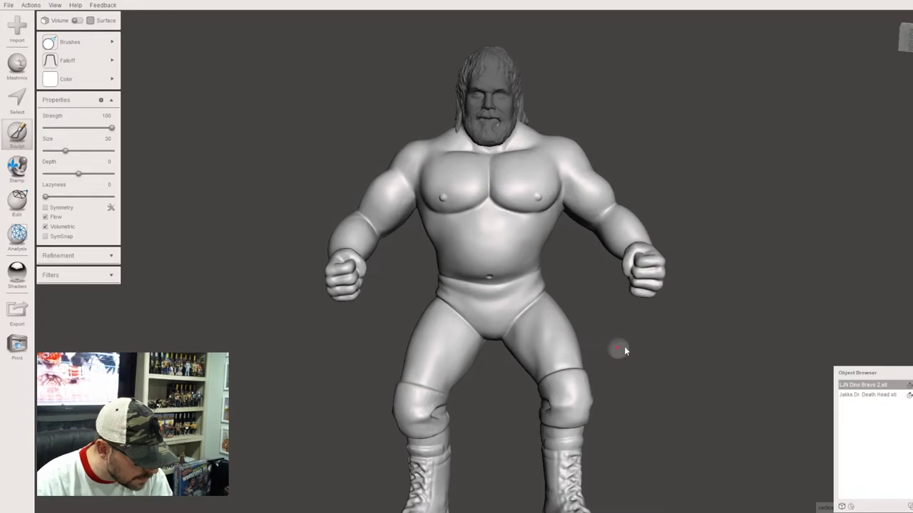
pyautogui.moveTo(633, 348); pyautogui.dragTo(654, 354, button='right')
pyautogui.scroll(10, 653, 354)
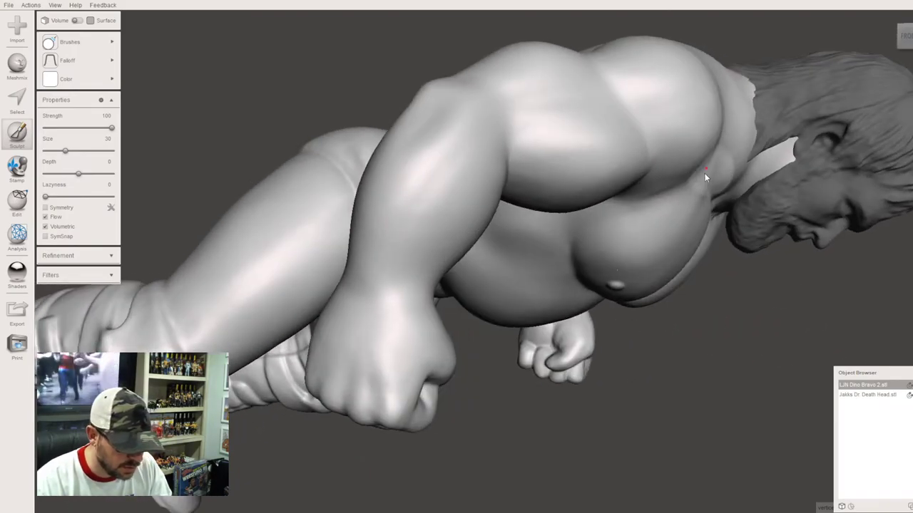
pyautogui.moveTo(704, 174); pyautogui.dragTo(549, 211, button='right')
pyautogui.moveTo(531, 158)
pyautogui.mouseDown(button='right')
pyautogui.moveTo(512, 195)
pyautogui.moveTo(567, 197)
pyautogui.moveTo(558, 200)
pyautogui.moveTo(542, 176)
pyautogui.moveTo(548, 199)
pyautogui.moveTo(531, 127)
pyautogui.moveTo(400, 251)
pyautogui.moveTo(332, 285)
pyautogui.moveTo(342, 273)
pyautogui.moveTo(342, 47)
pyautogui.moveTo(497, 190)
pyautogui.moveTo(477, 191)
pyautogui.mouseUp(button='right')
pyautogui.scroll(-5, 475, 187)
pyautogui.moveTo(499, 271); pyautogui.dragTo(511, 181, button='middle')
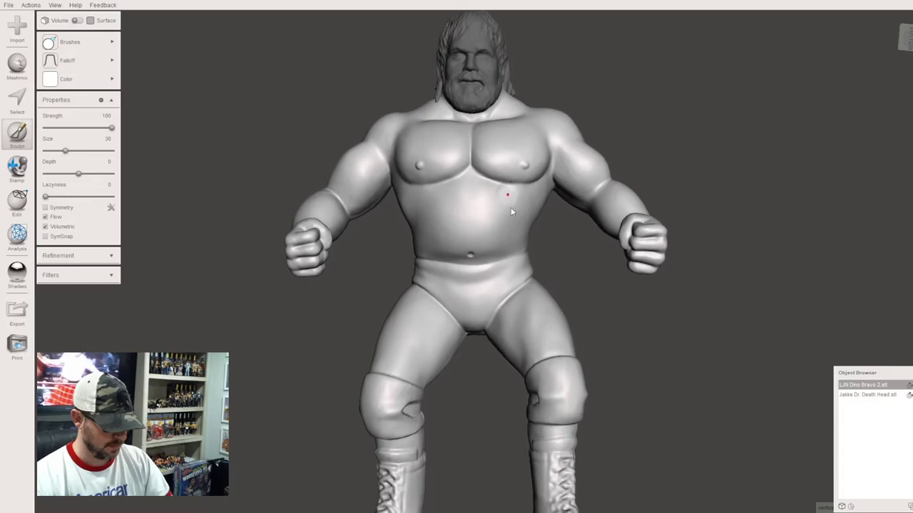
# Step: Merge the Dino Bravo body and the Dr. Death head into one mesh with a Boolean Union in Precise mode
pyautogui.keyDown('shift'); pyautogui.click(866, 395); pyautogui.keyUp('shift')
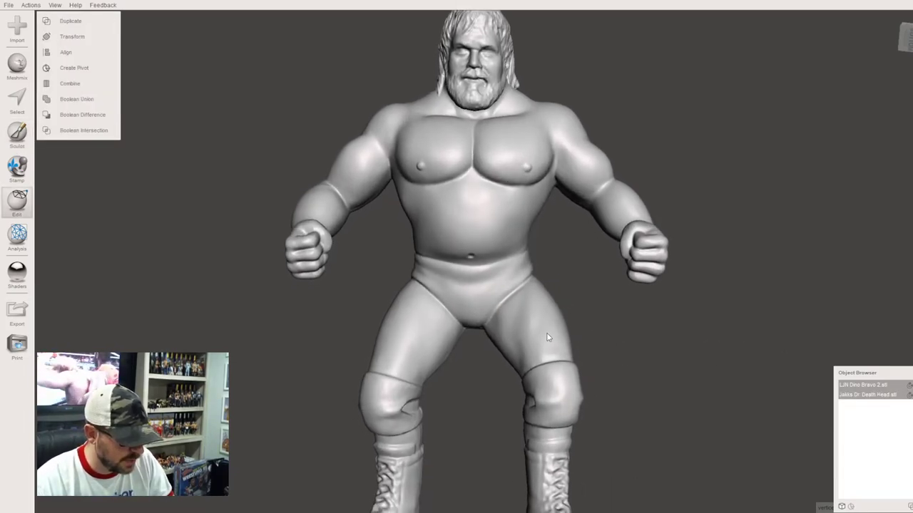
pyautogui.moveTo(550, 336); pyautogui.dragTo(648, 351, button='right')
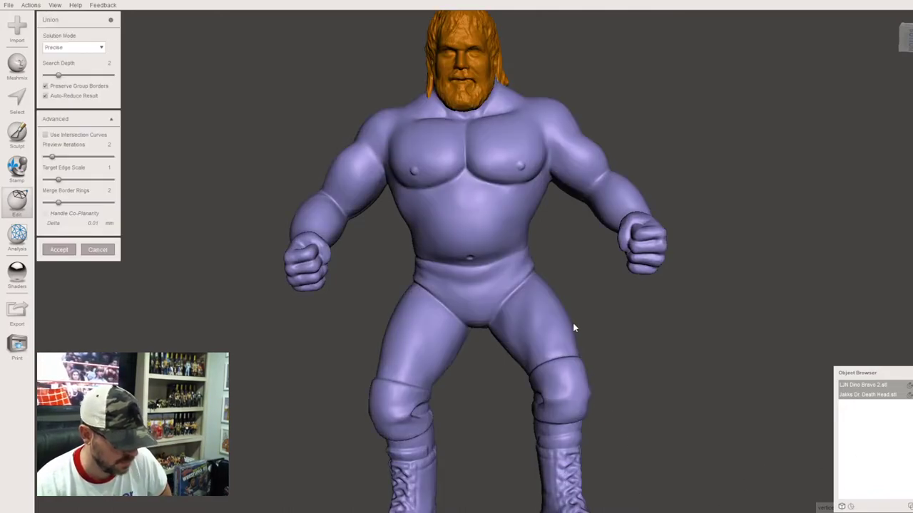
pyautogui.scroll(5, 535, 251)
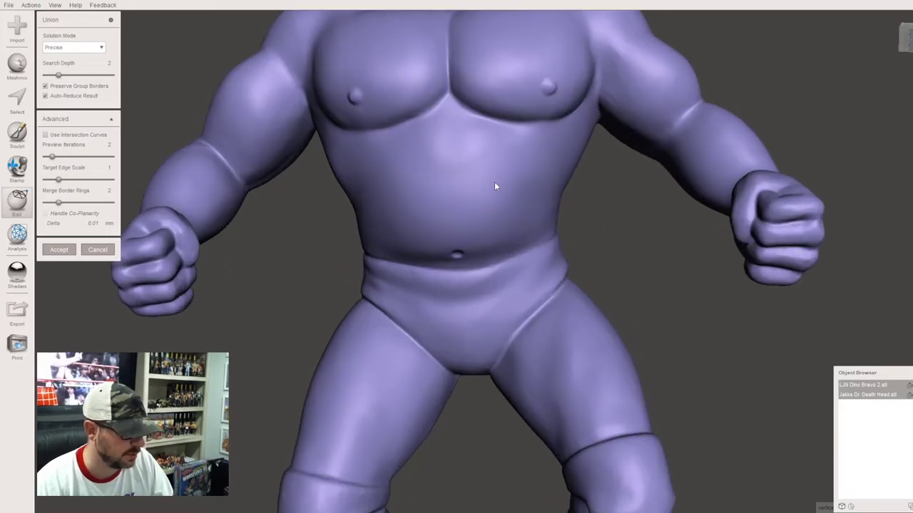
pyautogui.moveTo(505, 149); pyautogui.dragTo(531, 420, button='middle')
pyautogui.moveTo(535, 288); pyautogui.dragTo(146, 0, button='right')
pyautogui.moveTo(192, 242); pyautogui.dragTo(32, 151, button='right')
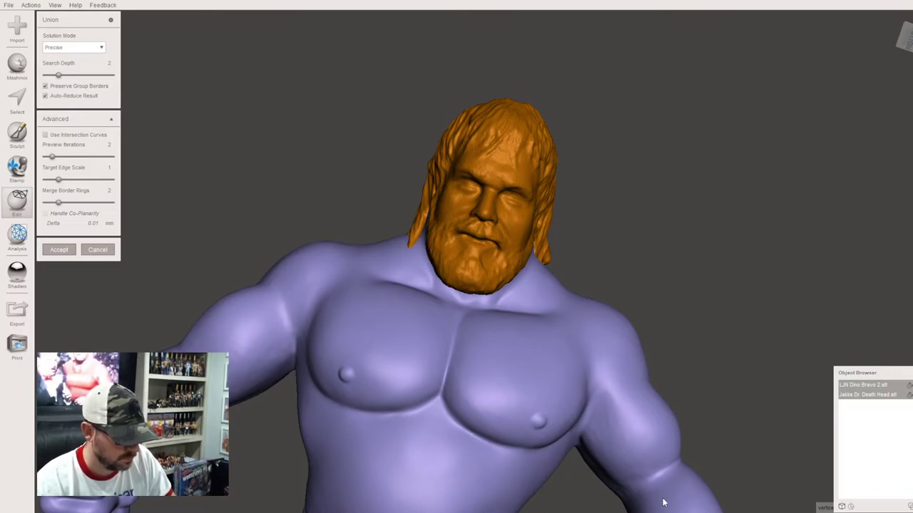
pyautogui.press('Return')
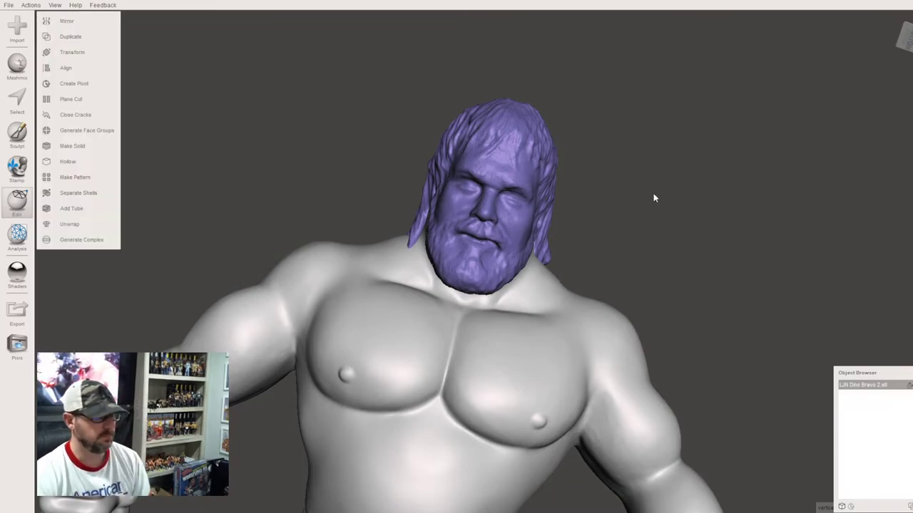
# Step: Compute a Make Solid of the merged figure with the Accurate solid type, solid accuracy 1028 and mesh density 1028
pyautogui.moveTo(640, 193)
pyautogui.mouseDown(button='right')
pyautogui.moveTo(570, 195)
pyautogui.moveTo(575, 218)
pyautogui.moveTo(653, 222)
pyautogui.moveTo(460, 354)
pyautogui.moveTo(395, 385)
pyautogui.moveTo(310, 401)
pyautogui.moveTo(126, 293)
pyautogui.moveTo(70, 127)
pyautogui.moveTo(94, 178)
pyautogui.moveTo(379, 202)
pyautogui.moveTo(565, 181)
pyautogui.moveTo(672, 183)
pyautogui.moveTo(693, 151)
pyautogui.moveTo(584, 210)
pyautogui.moveTo(626, 177)
pyautogui.moveTo(617, 202)
pyautogui.moveTo(628, 194)
pyautogui.moveTo(630, 206)
pyautogui.mouseUp(button='right')
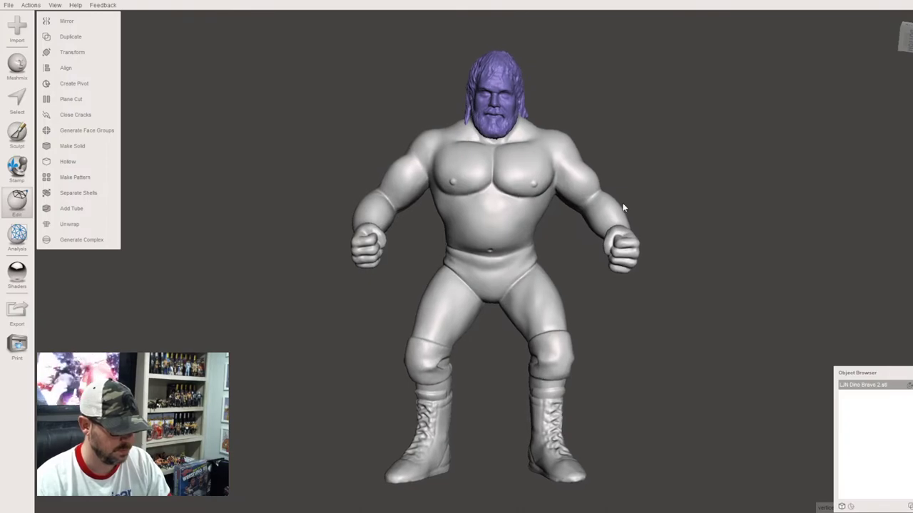
pyautogui.scroll(5, 607, 204)
pyautogui.moveTo(593, 203); pyautogui.dragTo(594, 243, button='middle')
pyautogui.scroll(2, 594, 243)
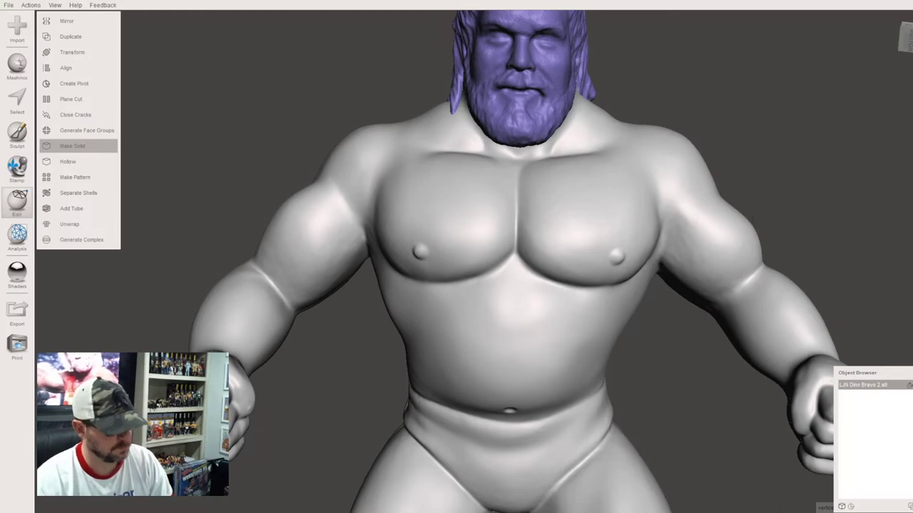
pyautogui.click(72, 146)
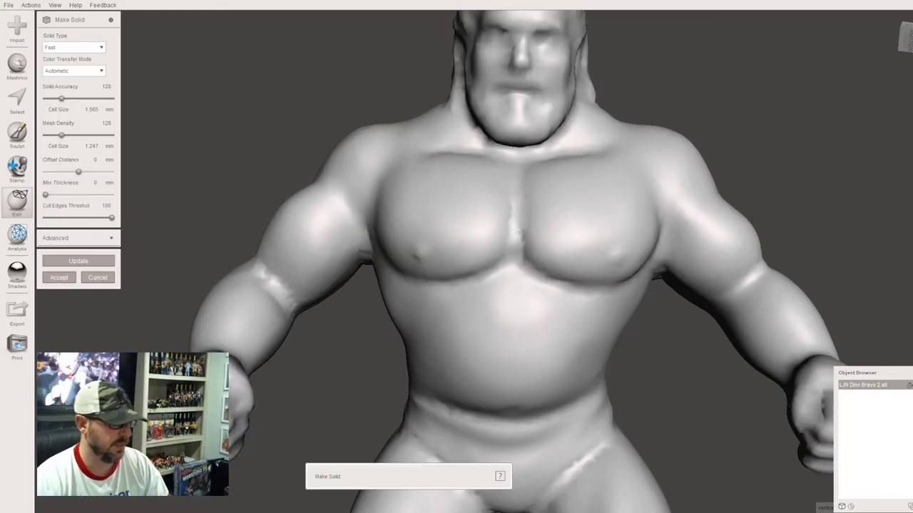
pyautogui.click(68, 48)
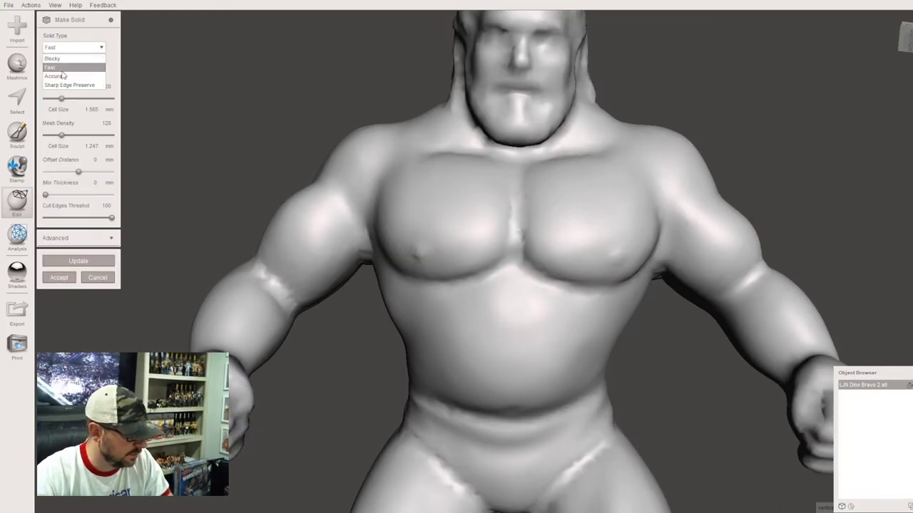
pyautogui.click(63, 76)
pyautogui.click(107, 86)
pyautogui.write('1028')
pyautogui.click(106, 124)
pyautogui.write('0')
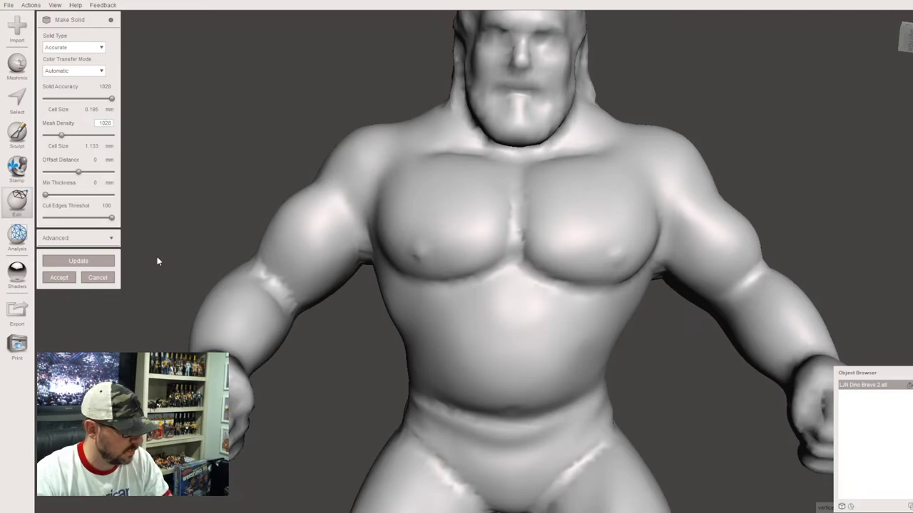
pyautogui.press('Return')
pyautogui.click(80, 262)
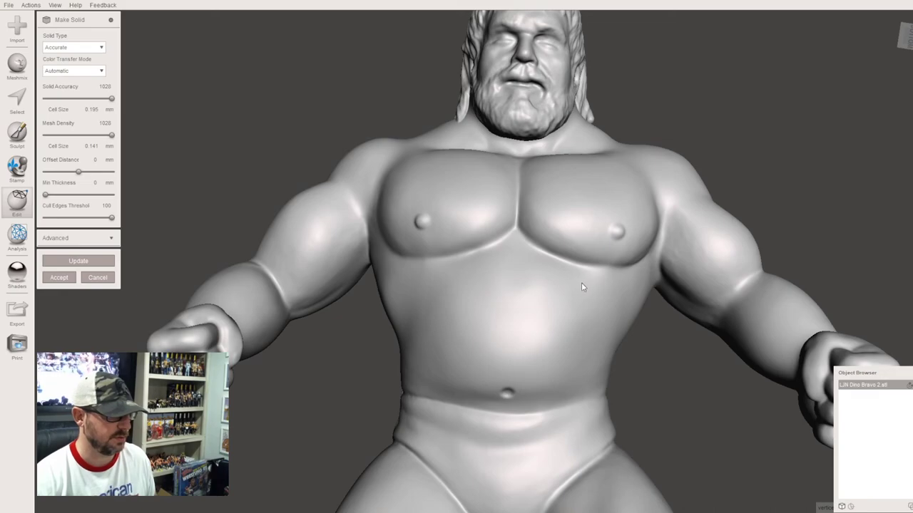
# Step: Examine the solid preview of the whole figure, including the facial detail and the blend between head and body
pyautogui.moveTo(581, 283); pyautogui.dragTo(577, 312, button='right')
pyautogui.scroll(-3, 577, 312)
pyautogui.moveTo(577, 313); pyautogui.dragTo(542, 266, button='middle')
pyautogui.scroll(-4, 545, 320)
pyautogui.scroll(-3, 545, 319)
pyautogui.moveTo(549, 272)
pyautogui.mouseDown(button='right')
pyautogui.moveTo(541, 291)
pyautogui.moveTo(543, 271)
pyautogui.mouseUp(button='right')
pyautogui.scroll(3, 548, 275)
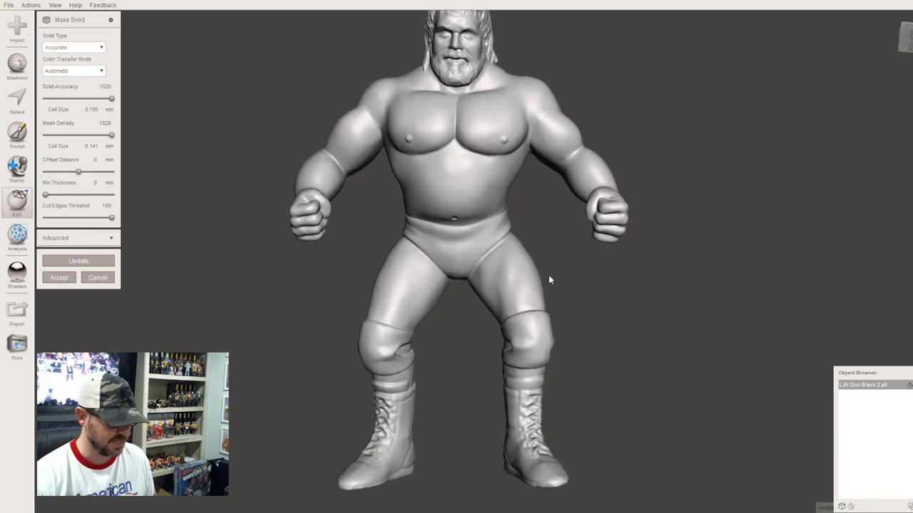
pyautogui.scroll(-3, 563, 285)
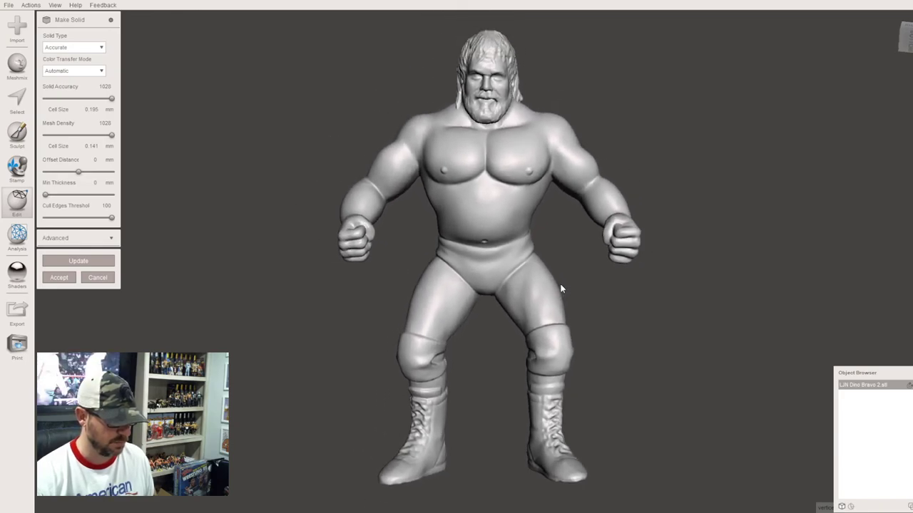
pyautogui.moveTo(558, 288); pyautogui.dragTo(558, 292, button='right')
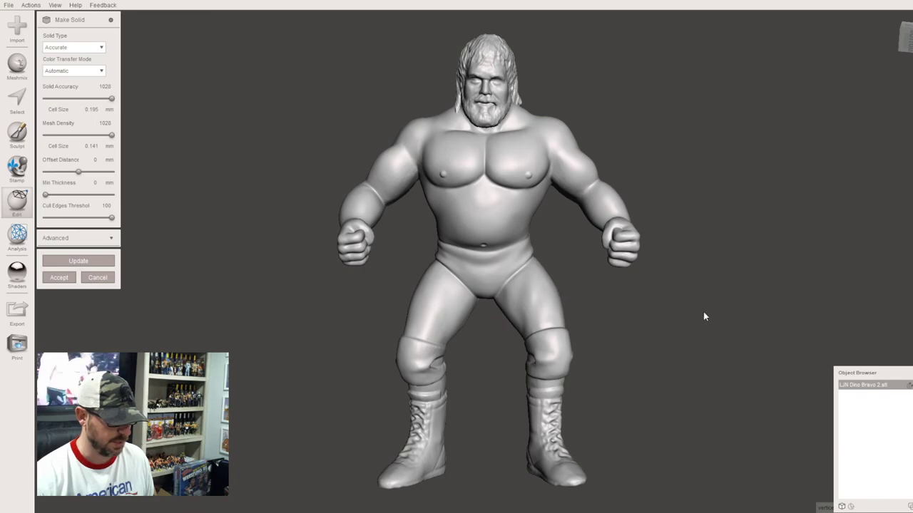